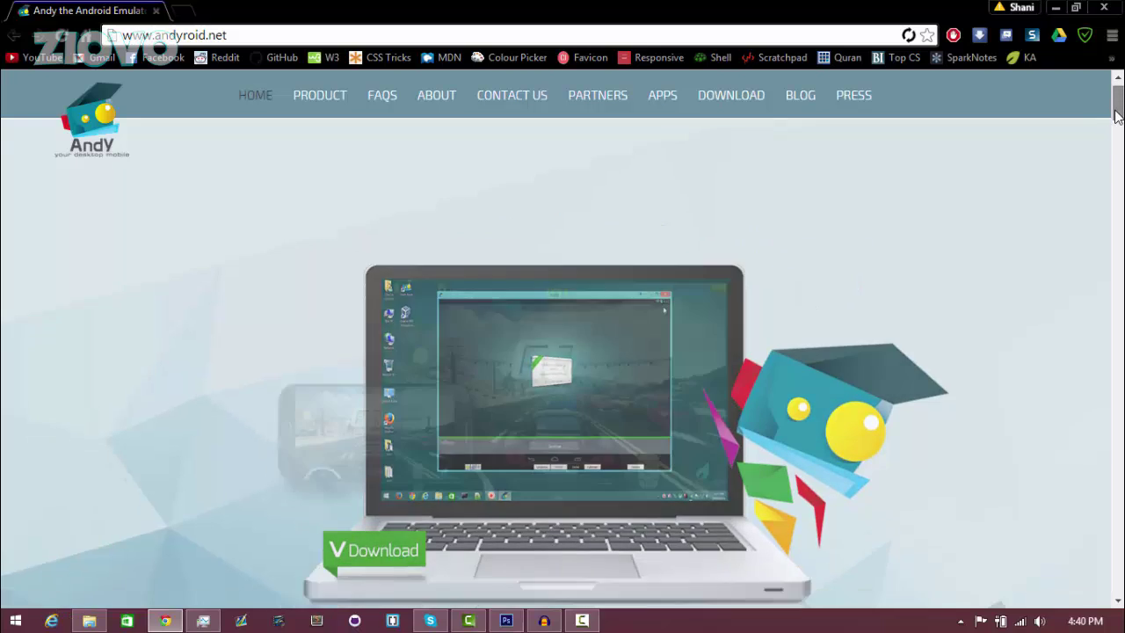
# - Download the Andy installer Andy_v43_3.exe from the Product section, keeping it despite the warning
pyautogui.moveTo(1118, 103); pyautogui.dragTo(1116, 132)
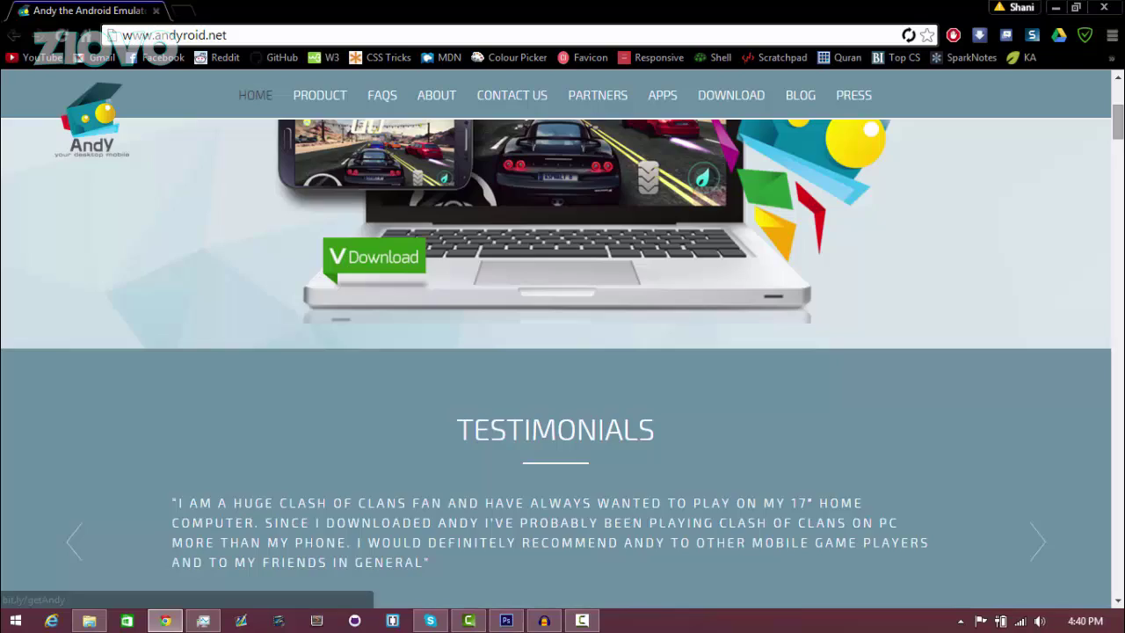
pyautogui.moveTo(1116, 123); pyautogui.dragTo(1117, 195)
pyautogui.scroll(-1, 562, 352)
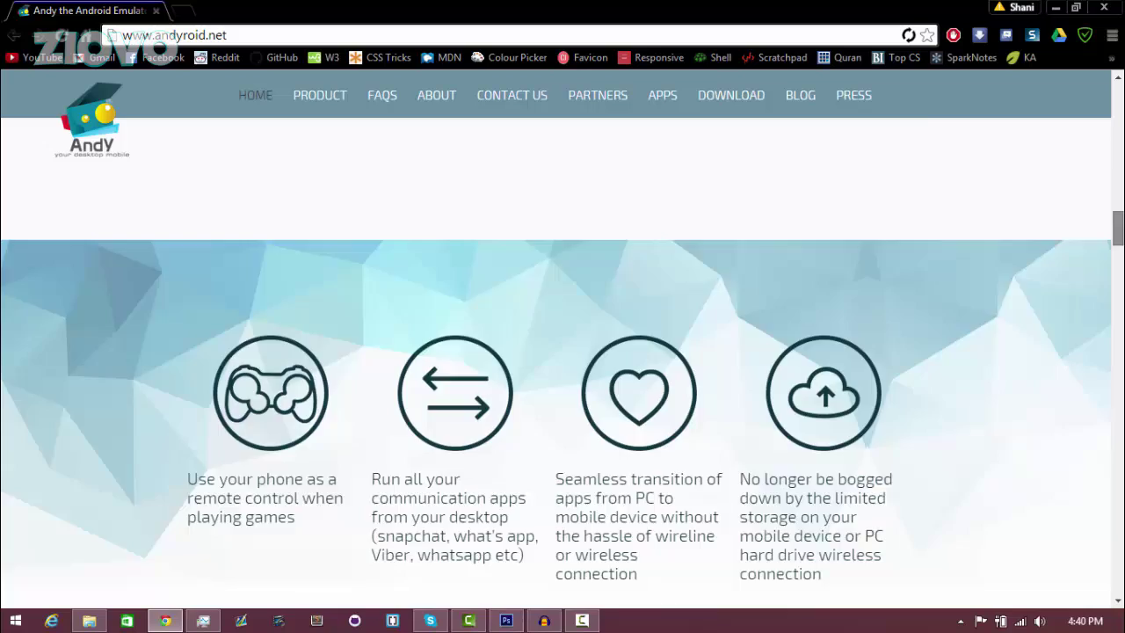
pyautogui.moveTo(1117, 195)
pyautogui.mouseDown()
pyautogui.moveTo(1117, 127)
pyautogui.moveTo(1117, 159)
pyautogui.mouseUp()
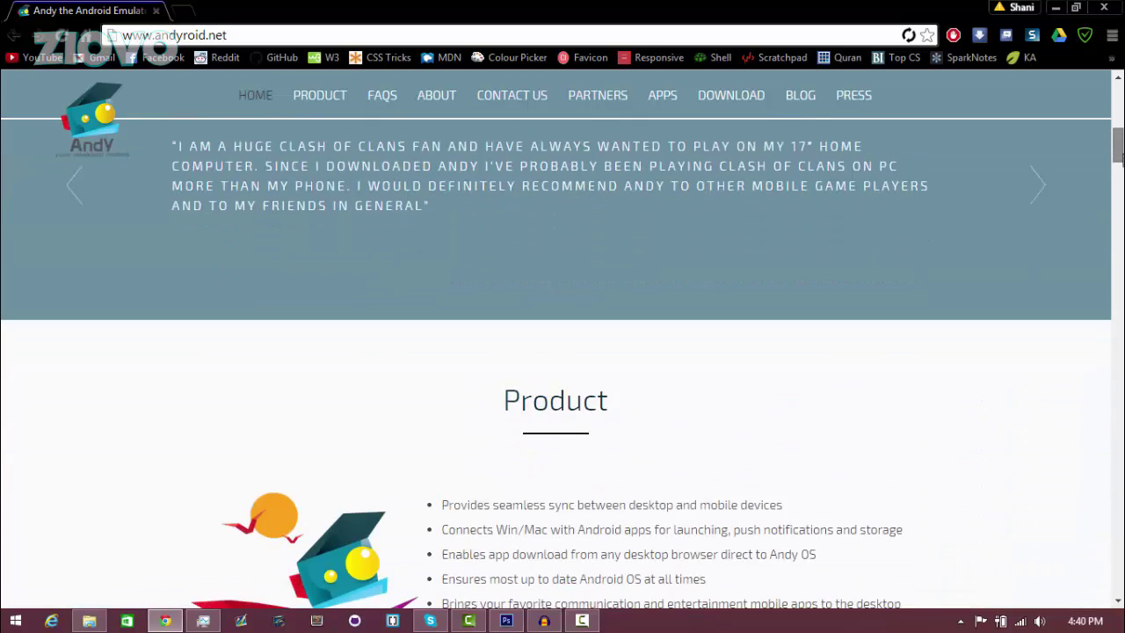
pyautogui.click(497, 376)
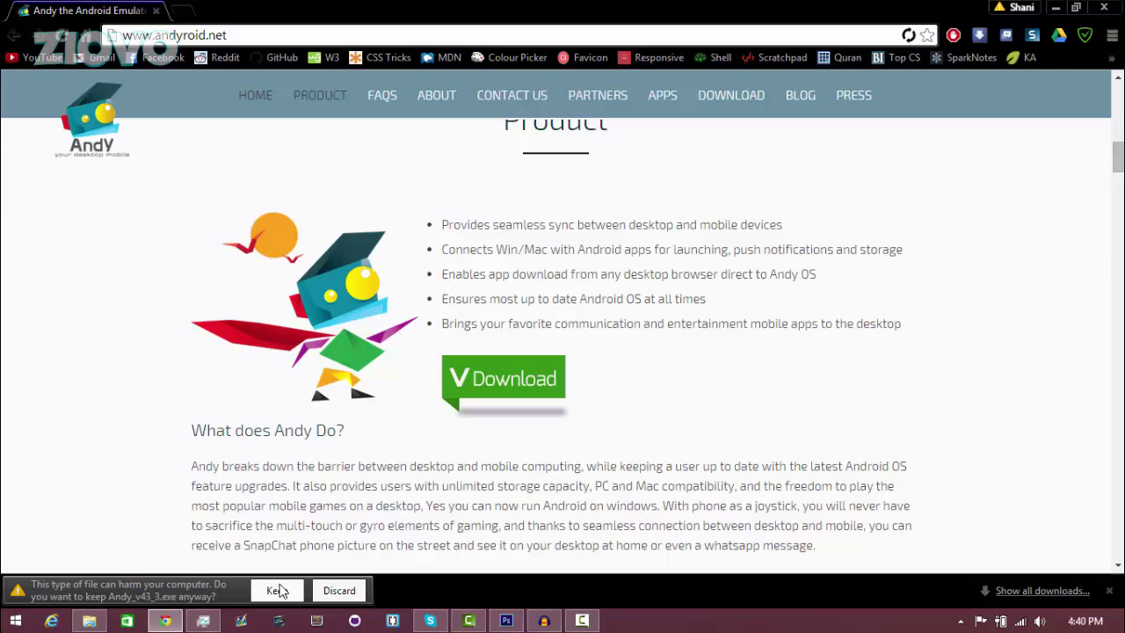
pyautogui.click(275, 591)
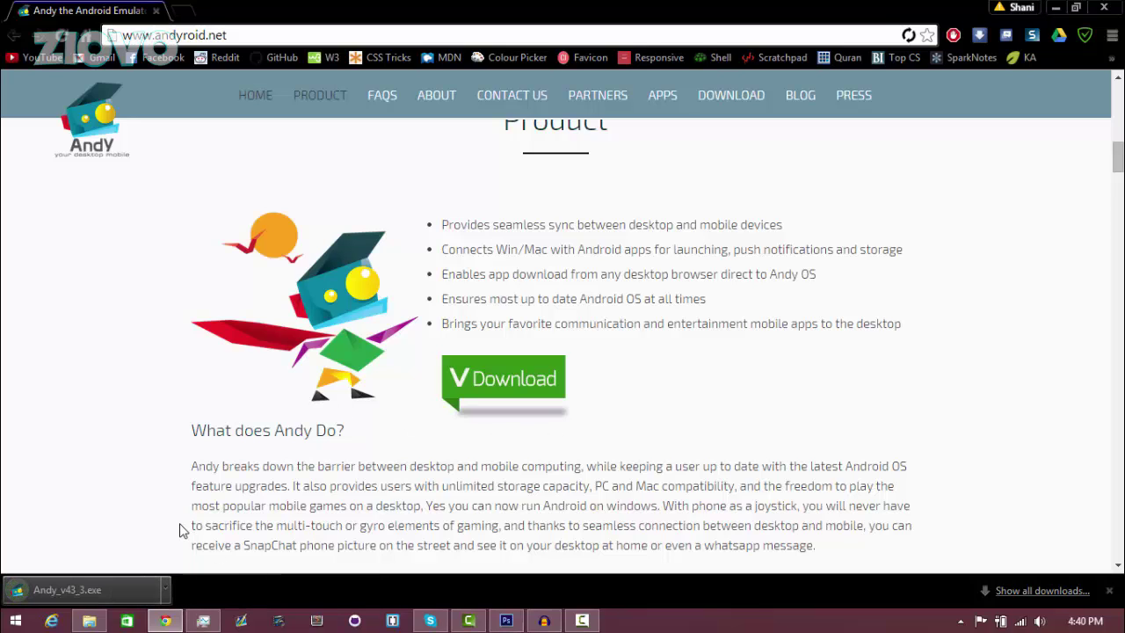
# - Run Andy_v43_3.exe through the setup wizard, approving the Oracle device software install
pyautogui.click(117, 591)
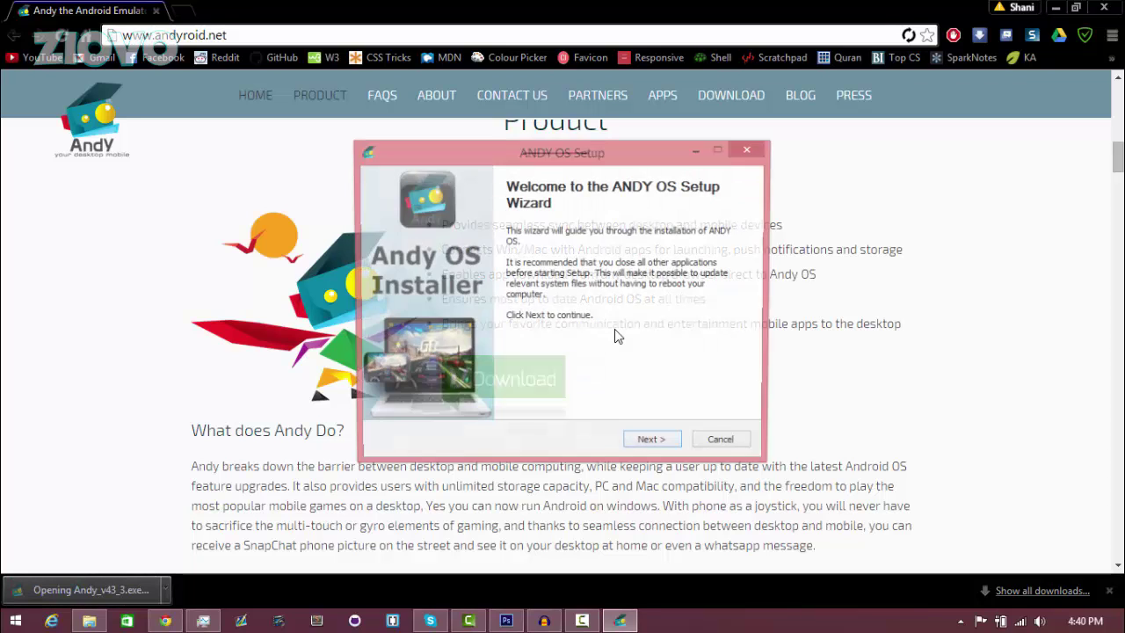
pyautogui.click(647, 442)
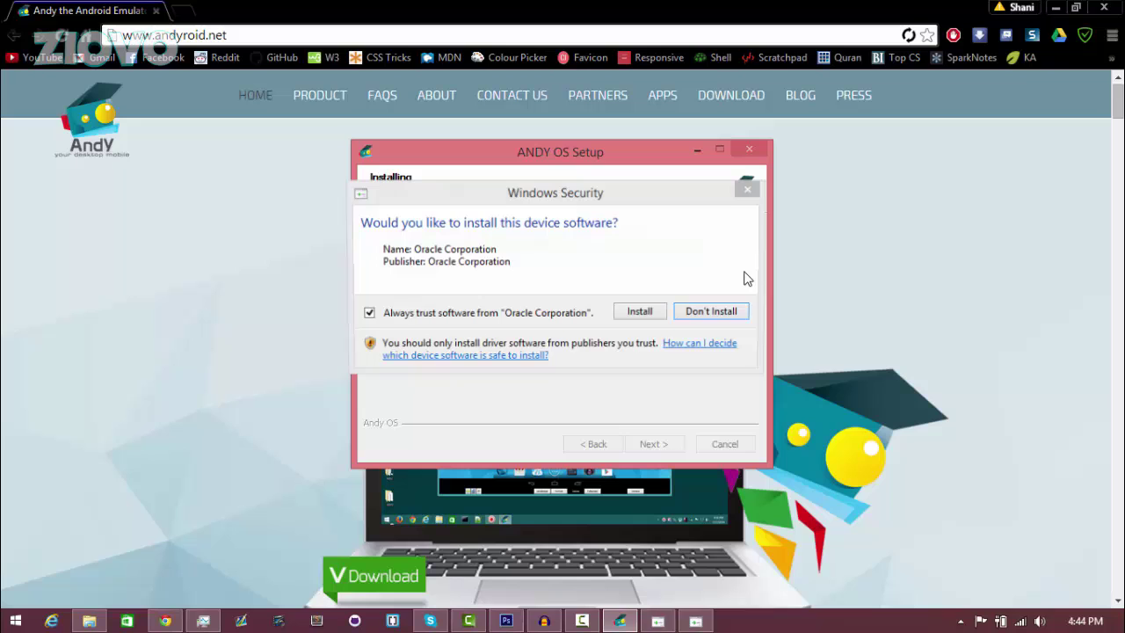
pyautogui.click(653, 313)
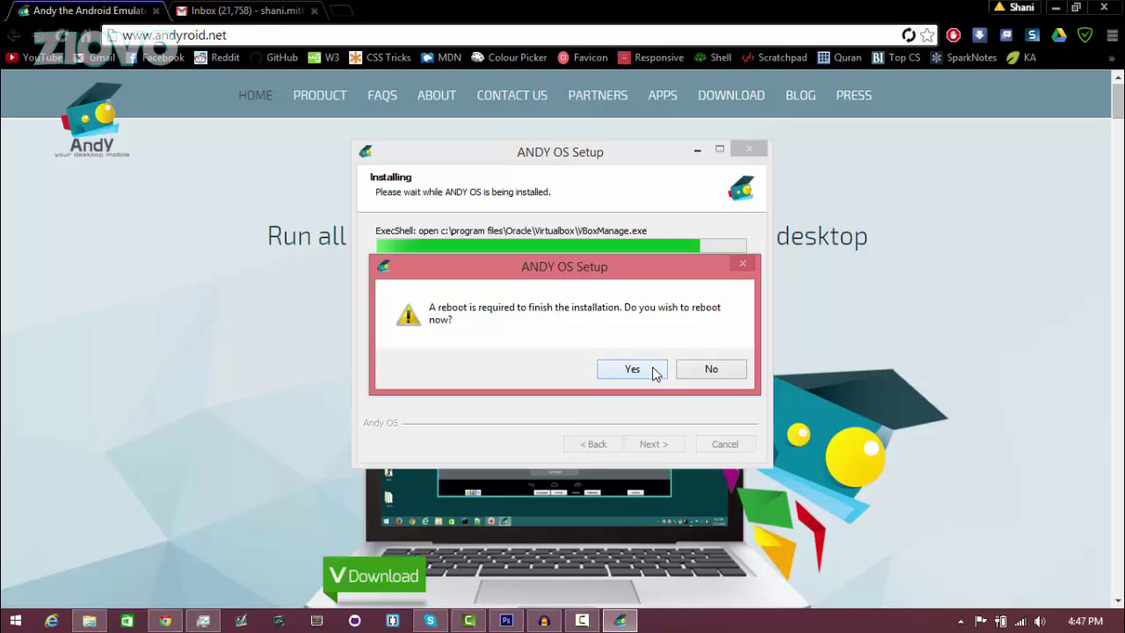
# - Reboot to finish the installation, then start Andy from its desktop shortcut
pyautogui.click(655, 369)
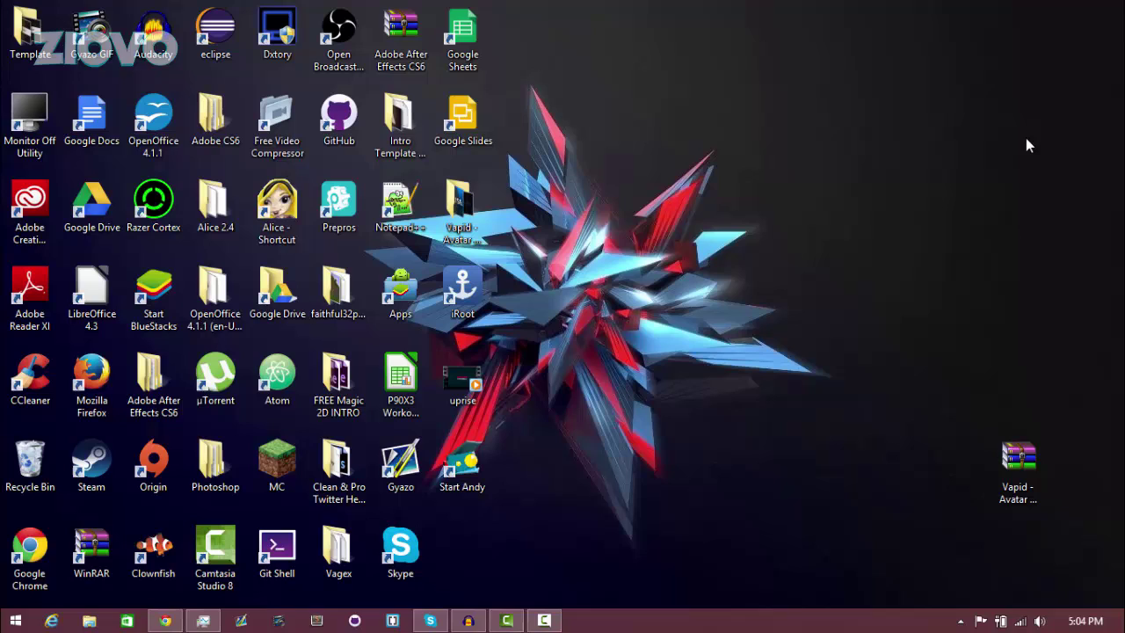
pyautogui.click(480, 464)
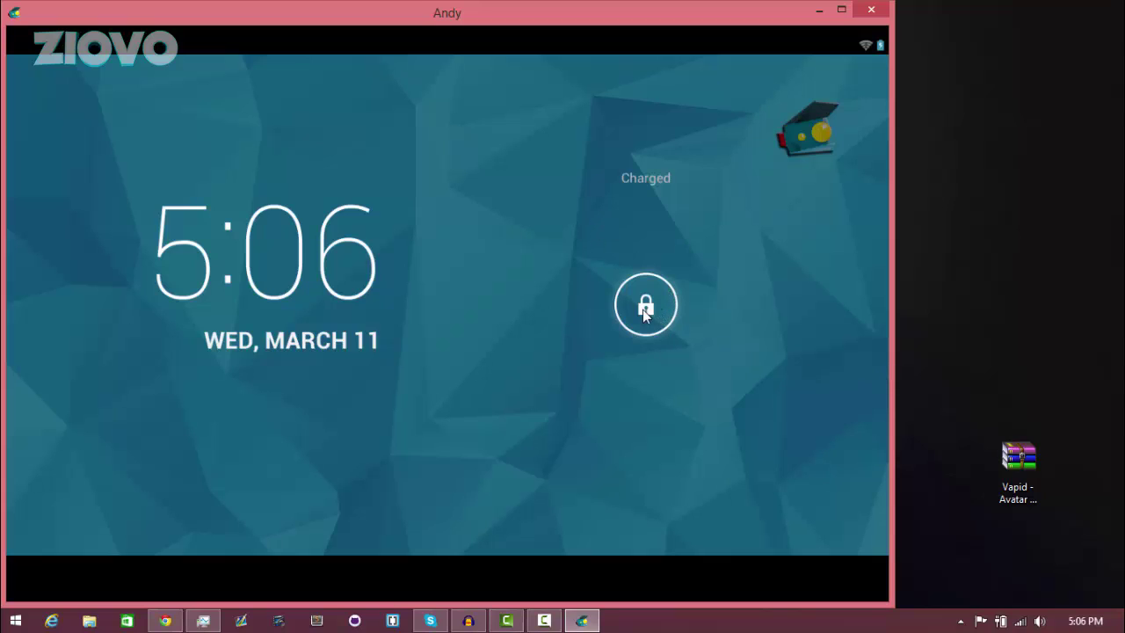
# - Unlock the tablet, begin setup and indicate an existing Google account
pyautogui.moveTo(645, 309)
pyautogui.mouseDown()
pyautogui.moveTo(673, 360)
pyautogui.moveTo(757, 412)
pyautogui.mouseUp()
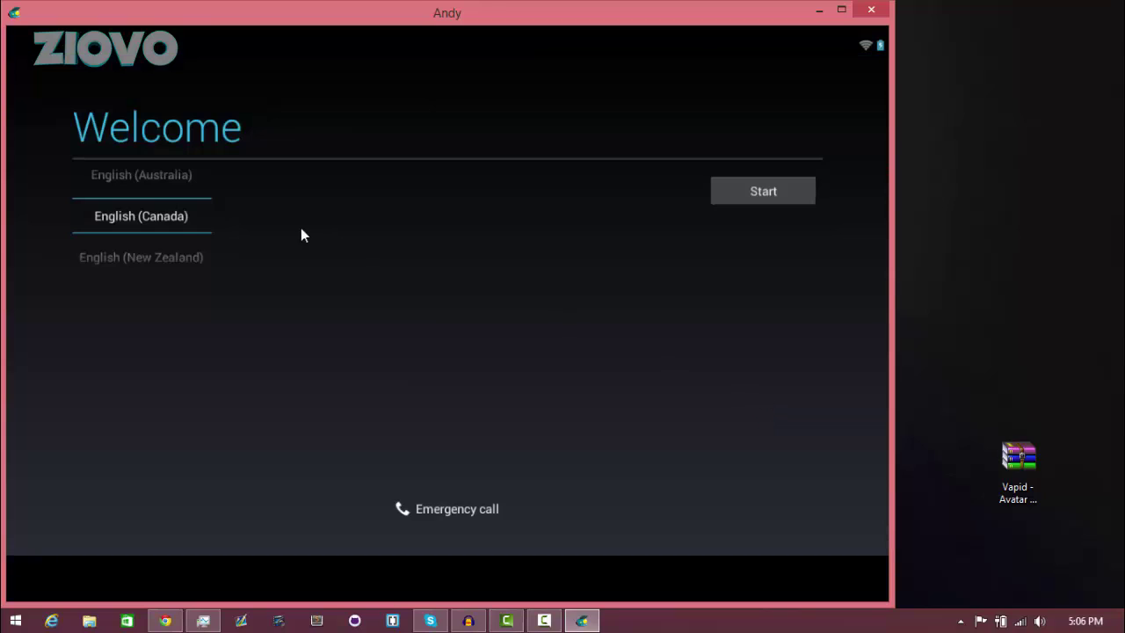
pyautogui.click(758, 184)
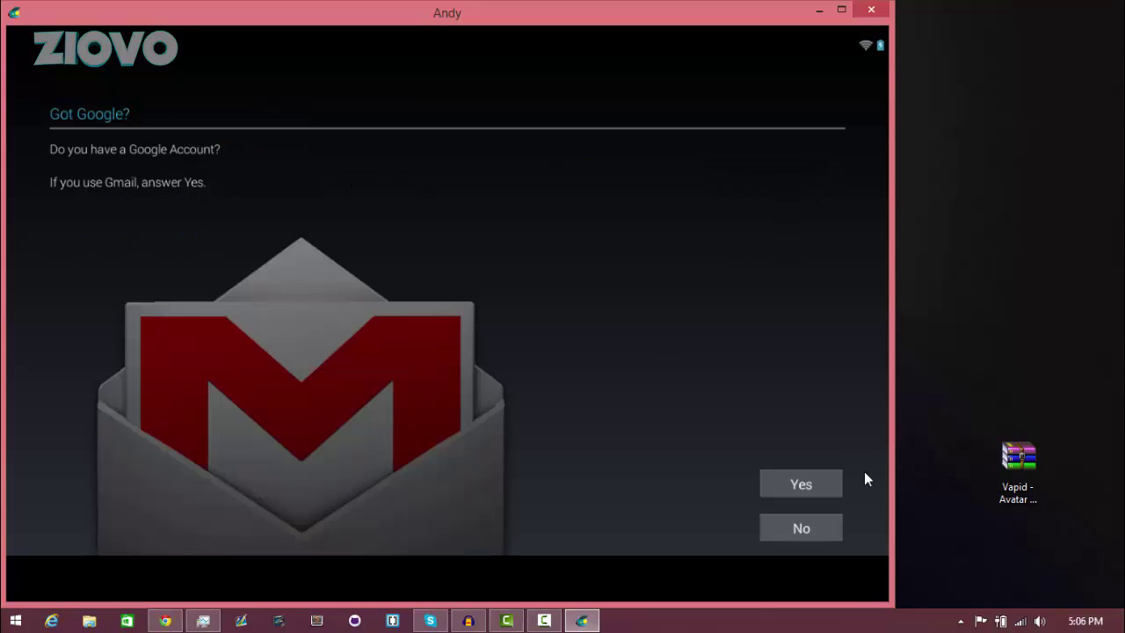
pyautogui.click(806, 486)
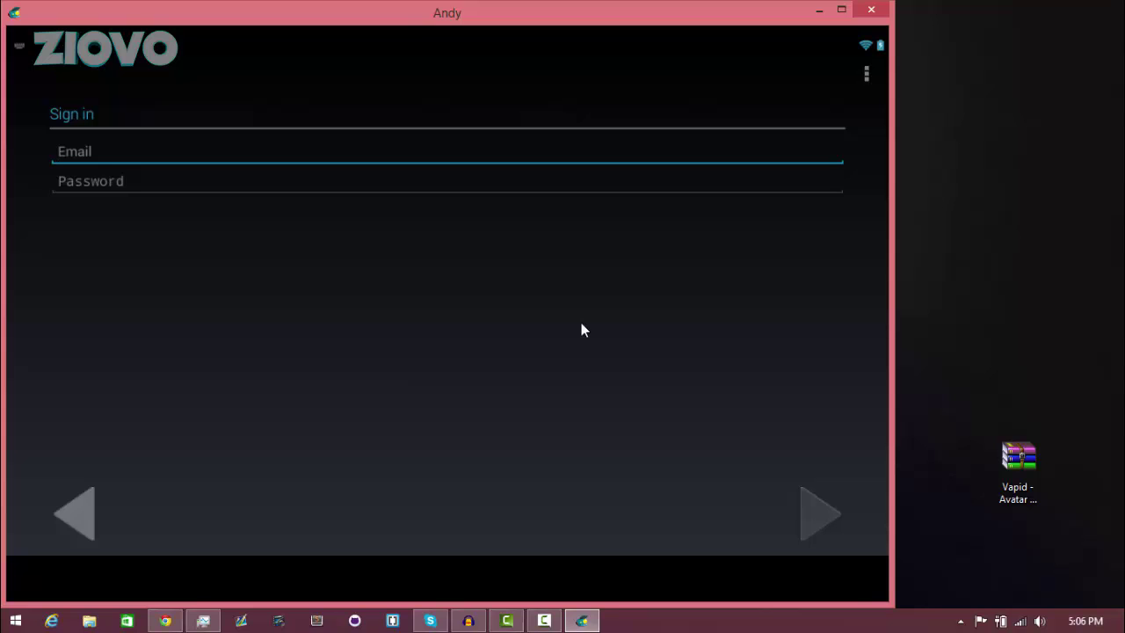
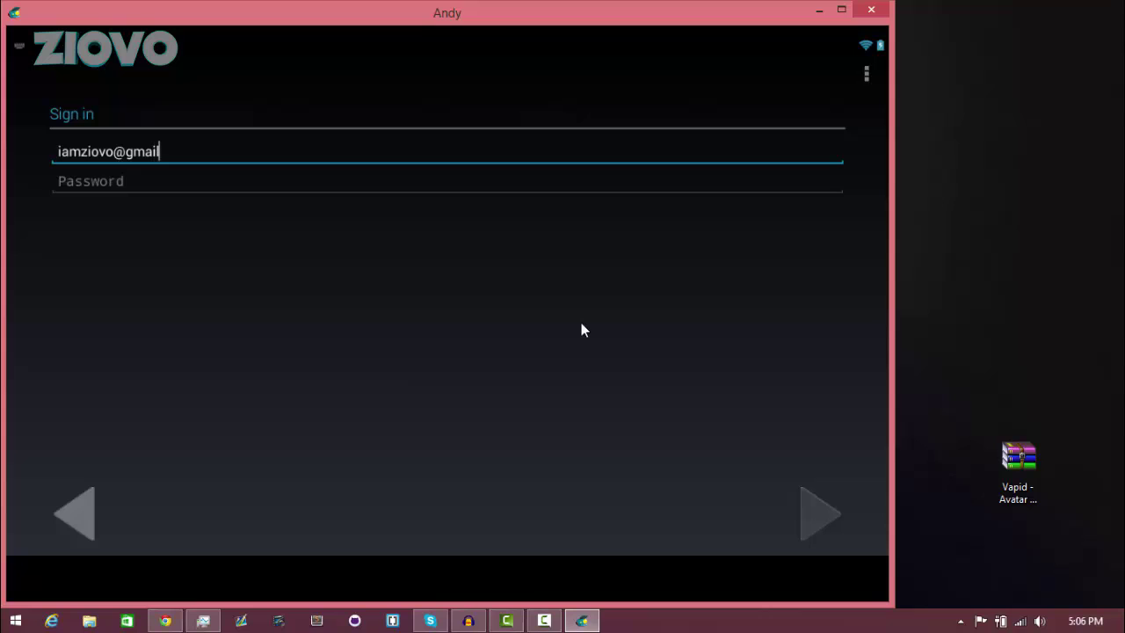
# - Sign in with the Google account's e-mail and password, accepting the terms
pyautogui.press('Tab')
pyautogui.write('••••')
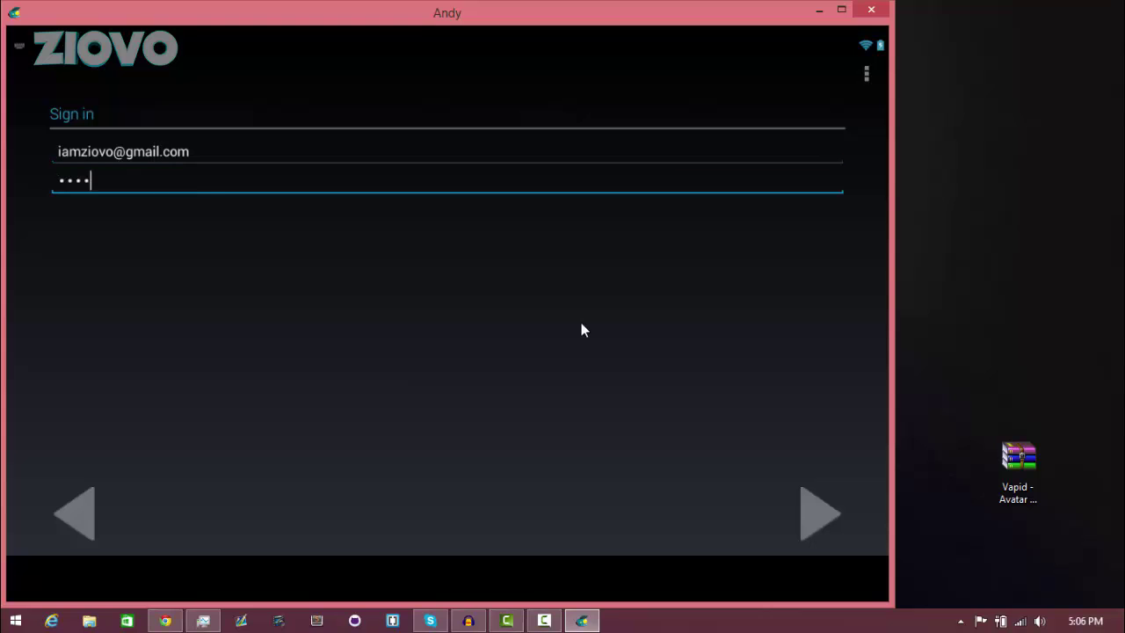
pyautogui.write('•••••')
pyautogui.press('Return')
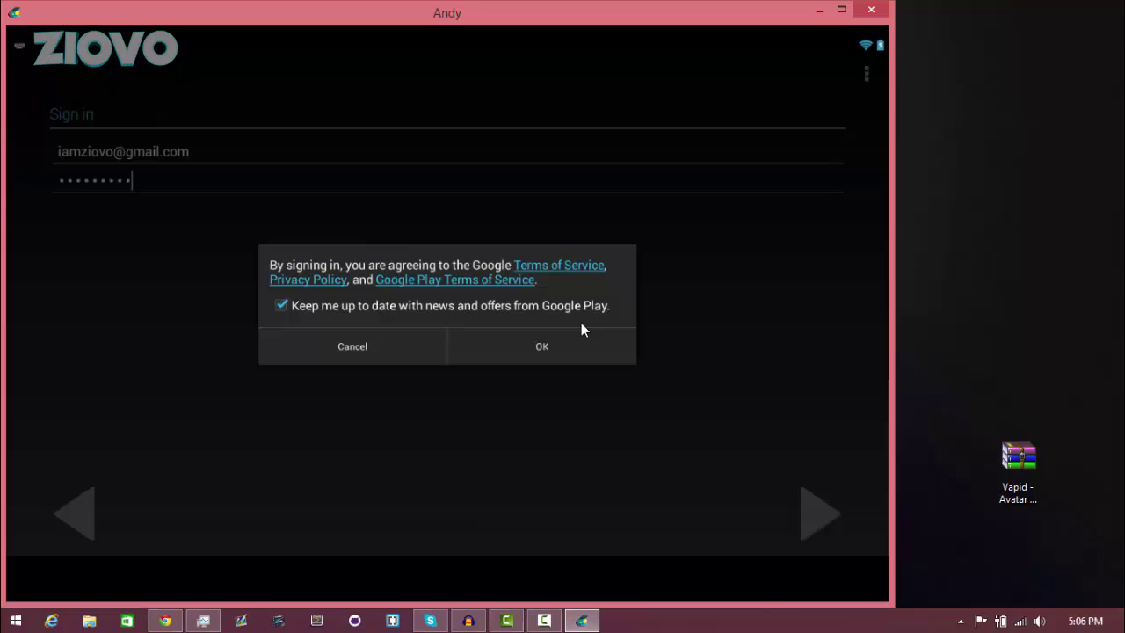
pyautogui.click(574, 332)
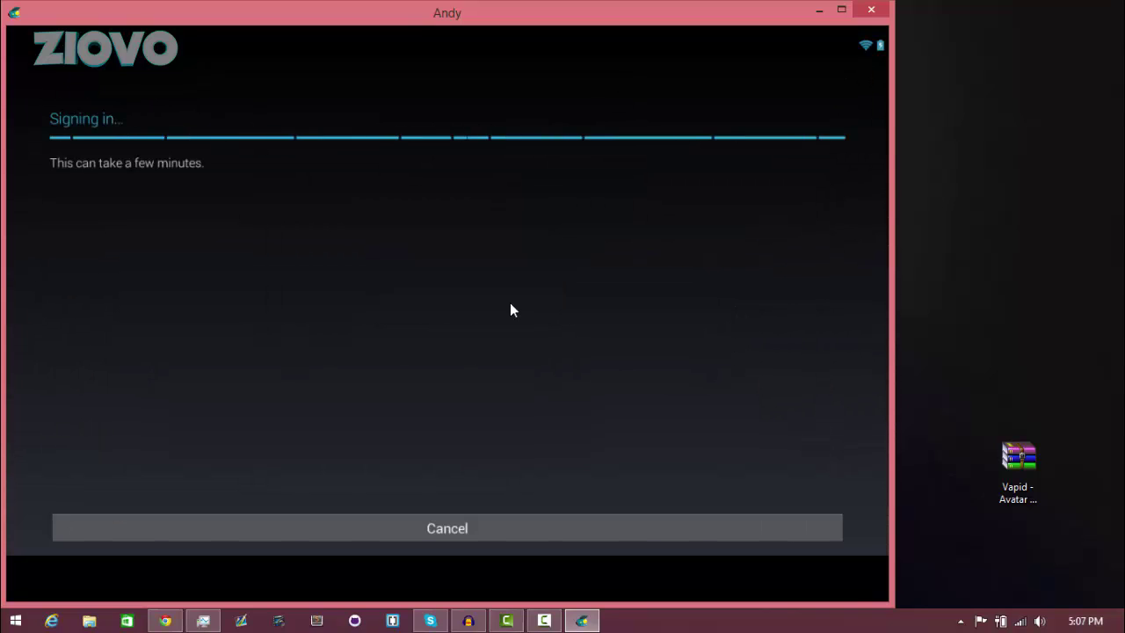
# - Retry the failed sign-in by re-entering the password and accepting the terms again
pyautogui.click(826, 486)
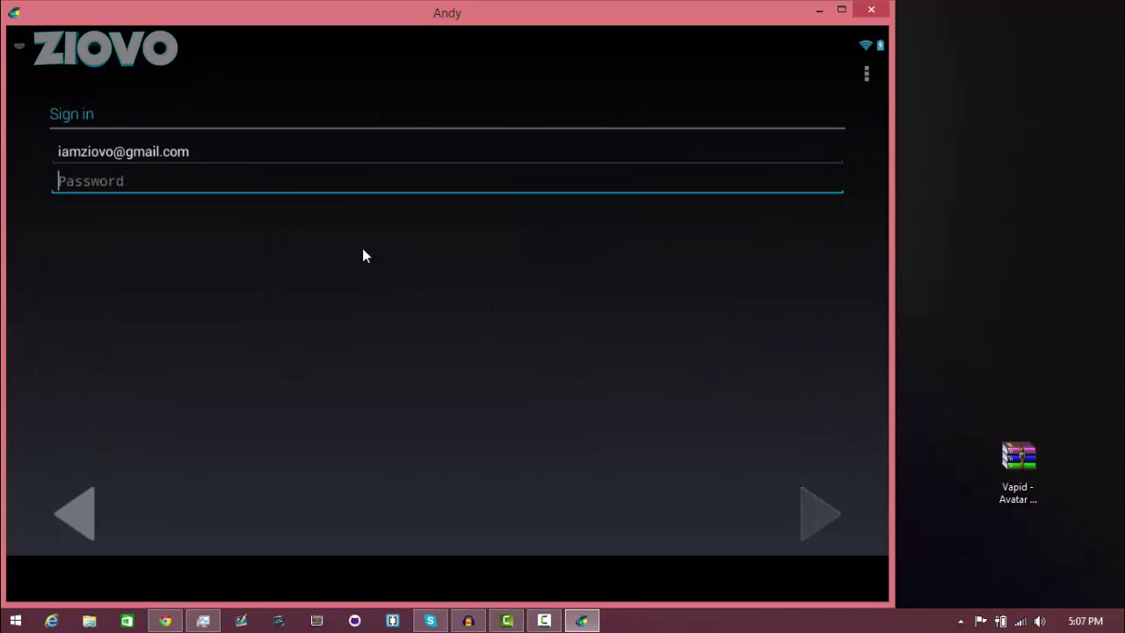
pyautogui.write('••••••••')
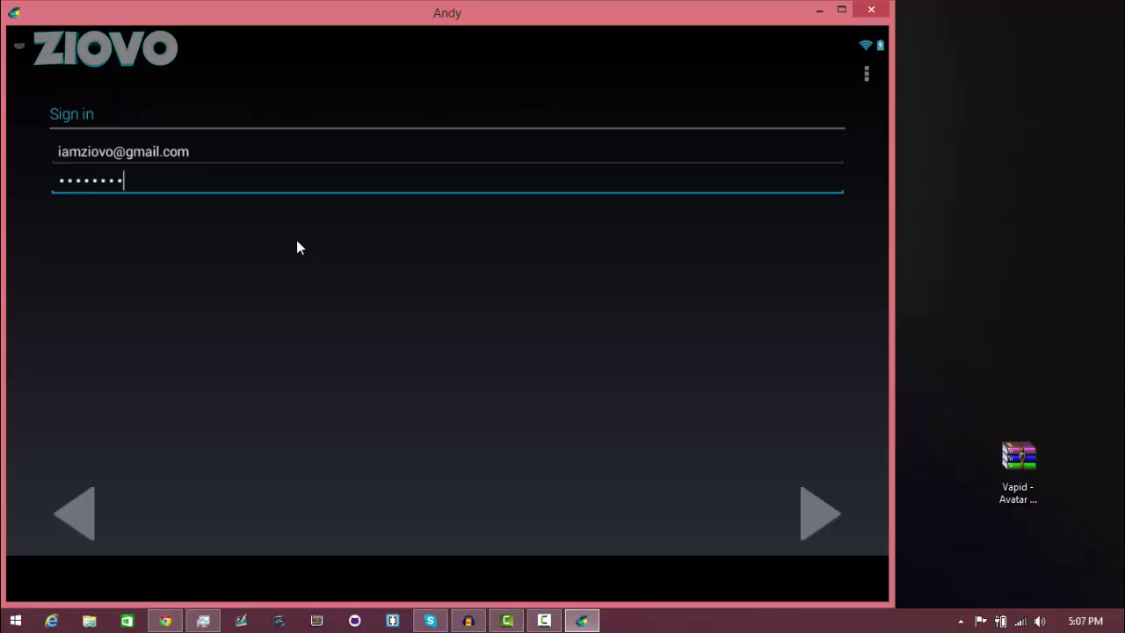
pyautogui.write('•')
pyautogui.press('Return')
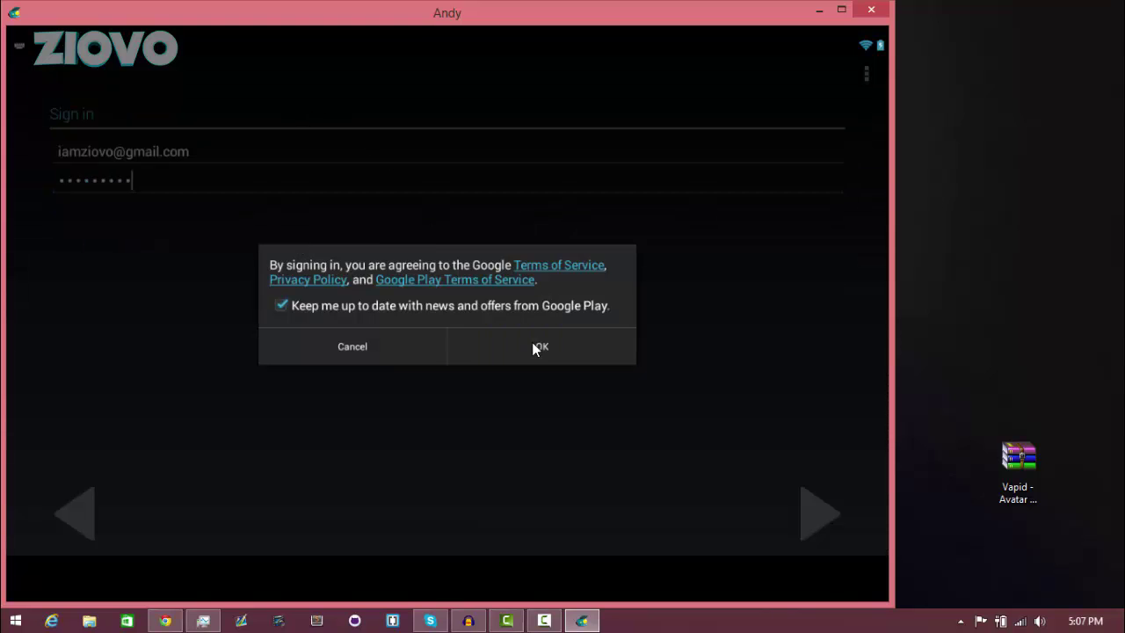
pyautogui.click(536, 347)
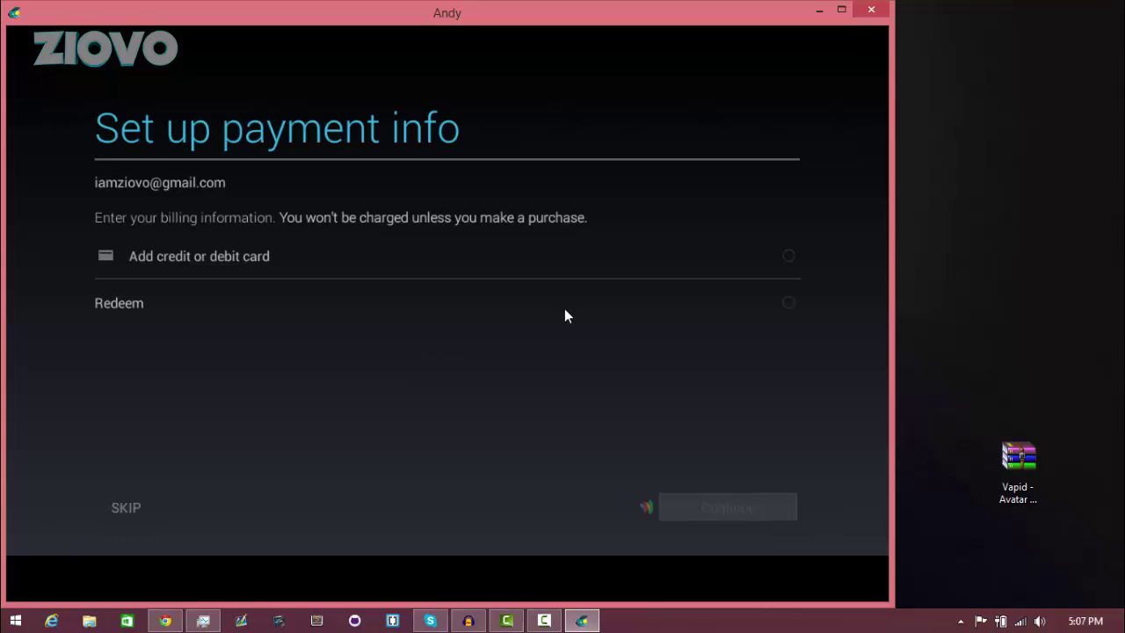
# - Skip payment info, turn off Restore from my Google Account, keep location settings and finish setup
pyautogui.click(126, 510)
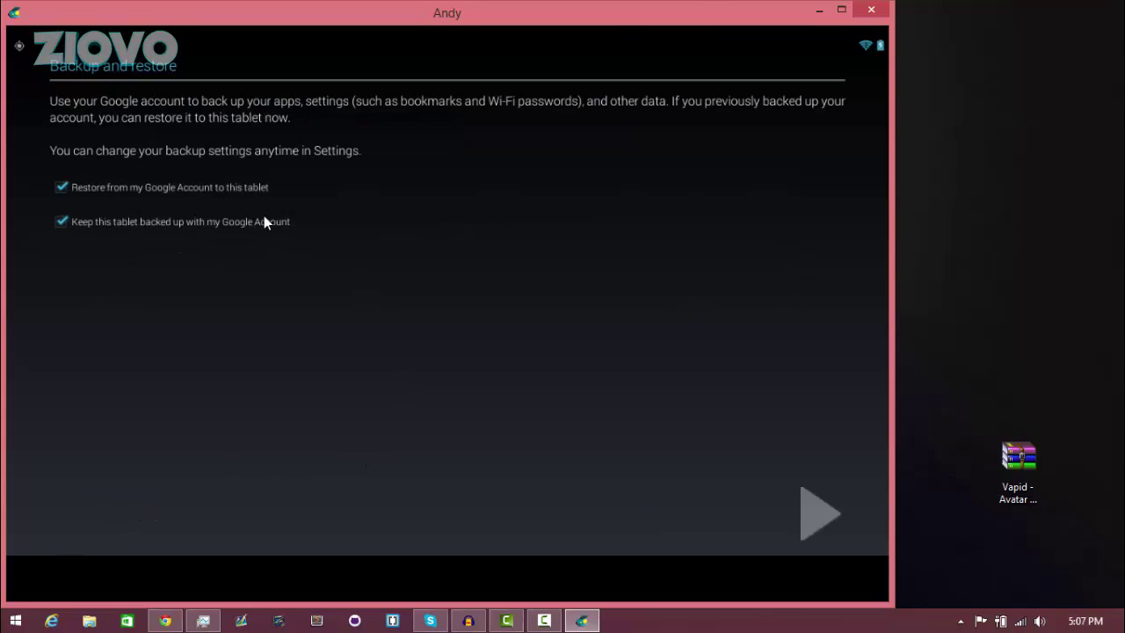
pyautogui.click(62, 190)
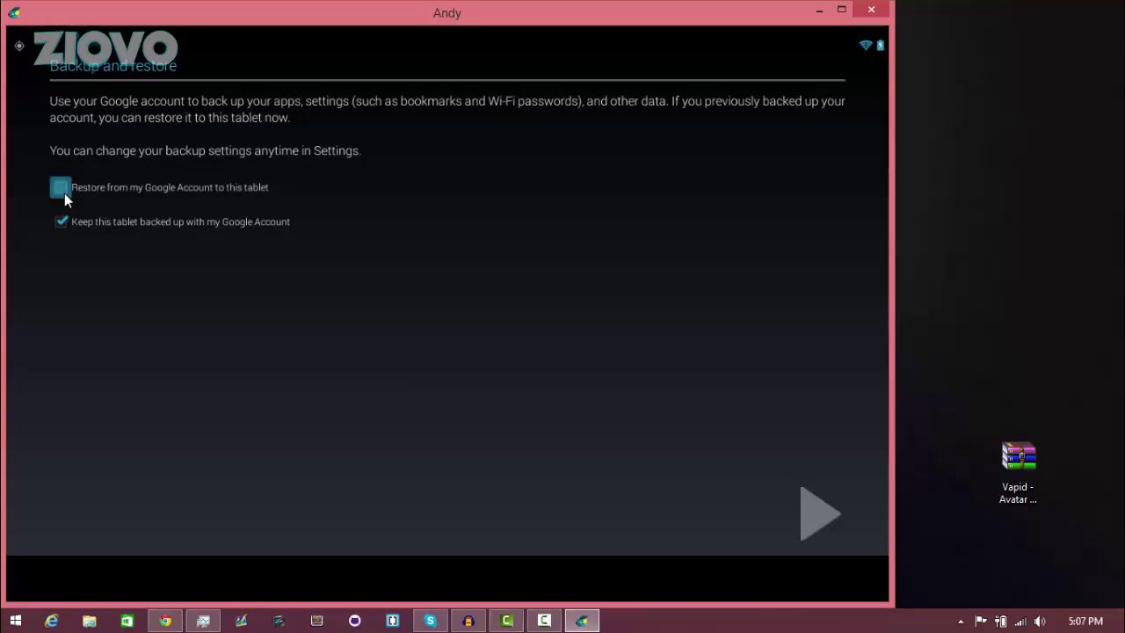
pyautogui.click(61, 221)
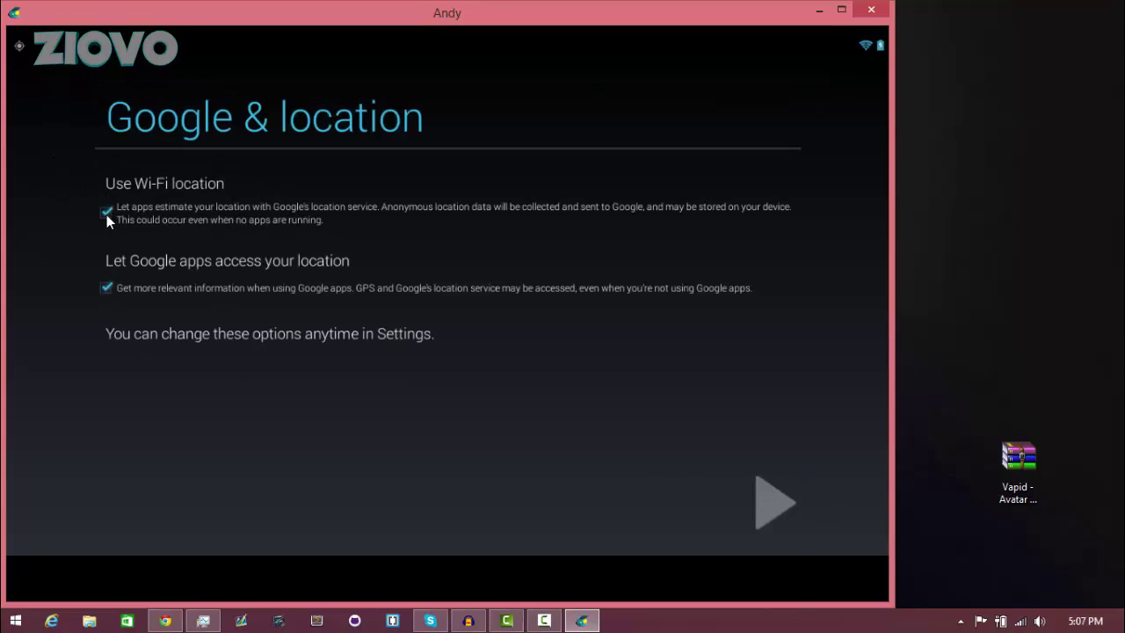
pyautogui.click(761, 496)
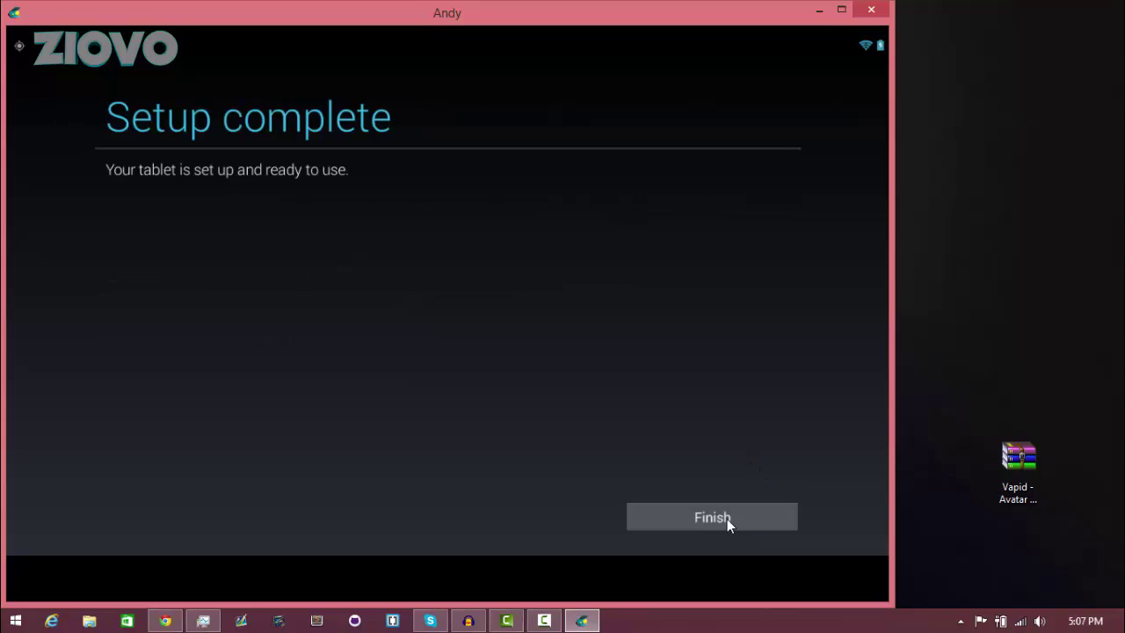
pyautogui.click(722, 519)
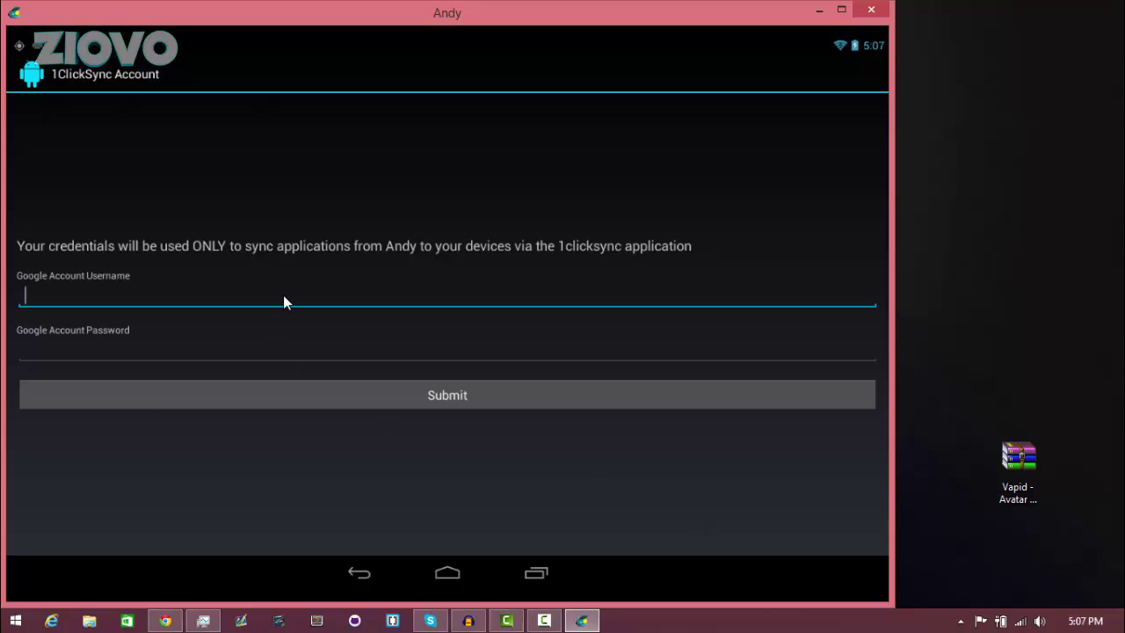
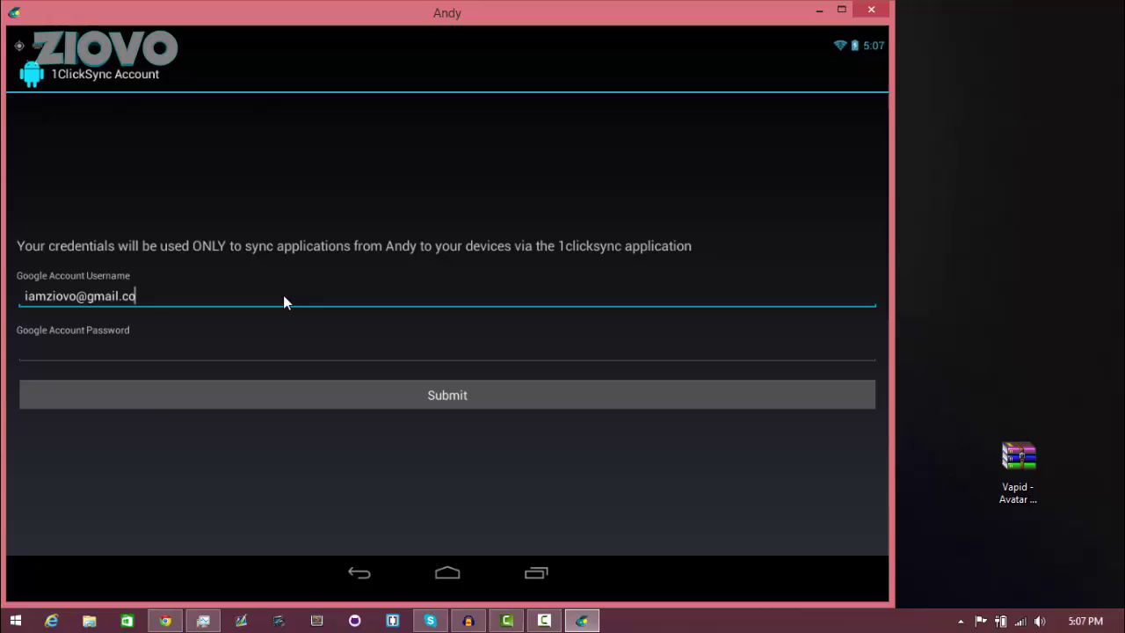
# - Submit the account e-mail and password on the 1ClickSync form, then maximize the Andy window
pyautogui.press('Tab')
pyautogui.write('********')
pyautogui.press('Tab')
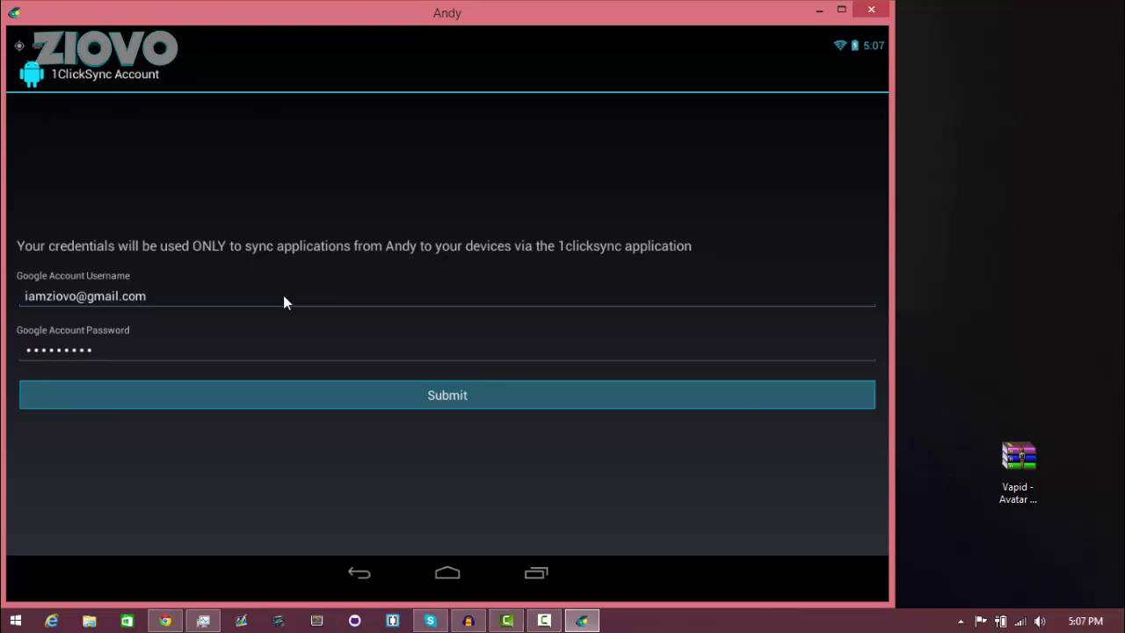
pyautogui.click(434, 395)
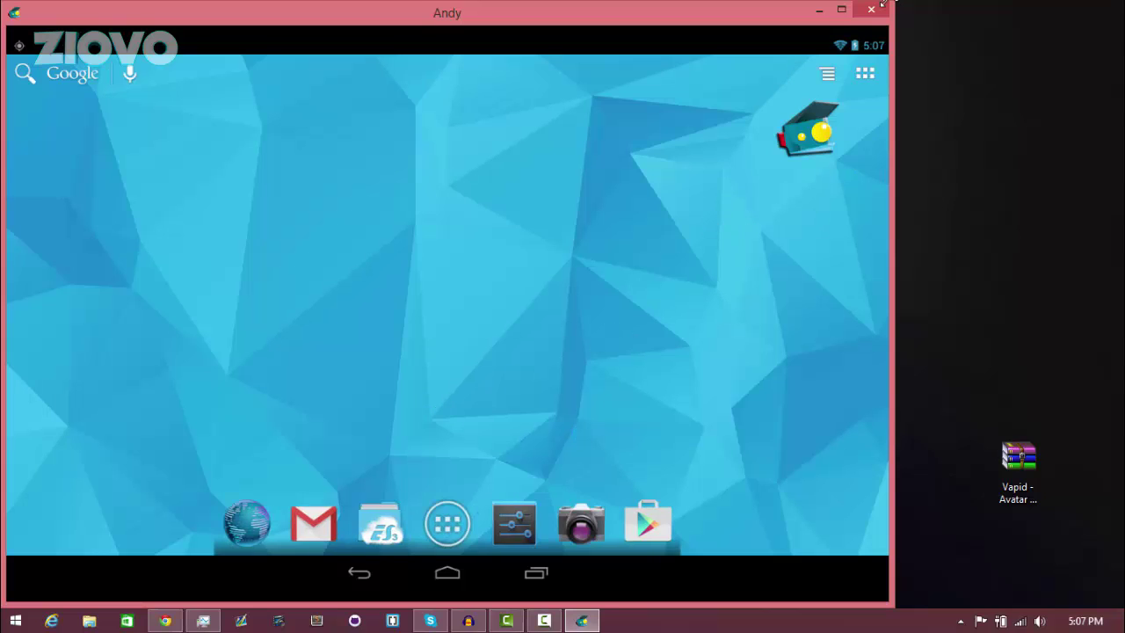
pyautogui.click(843, 9)
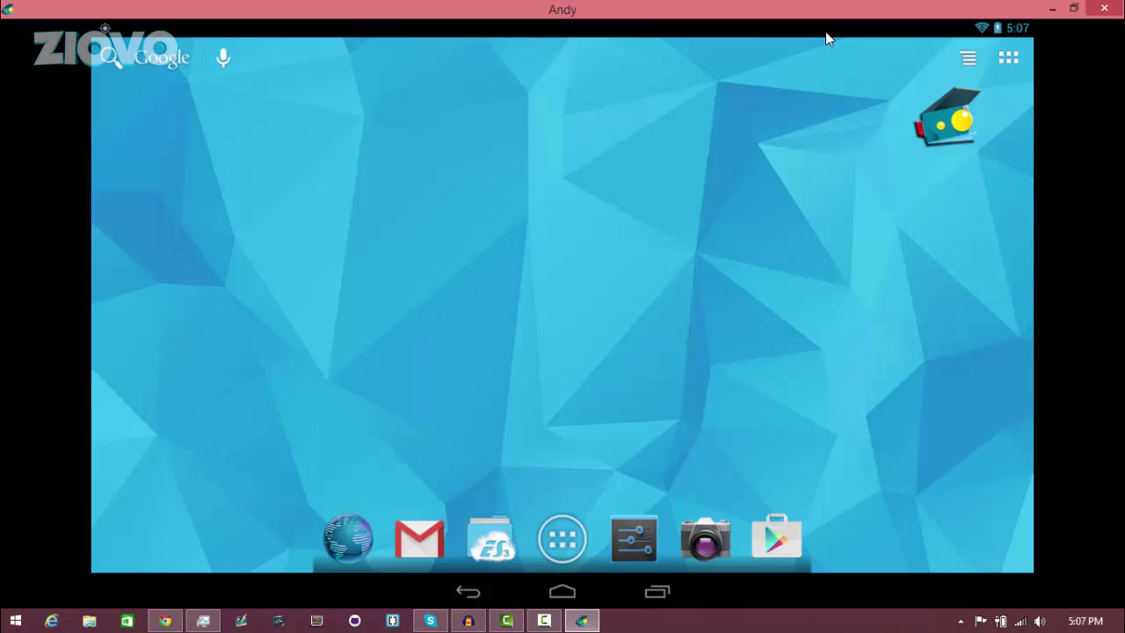
# - Launch Play Store from the app drawer and search for 'splashy fish'
pyautogui.click(560, 542)
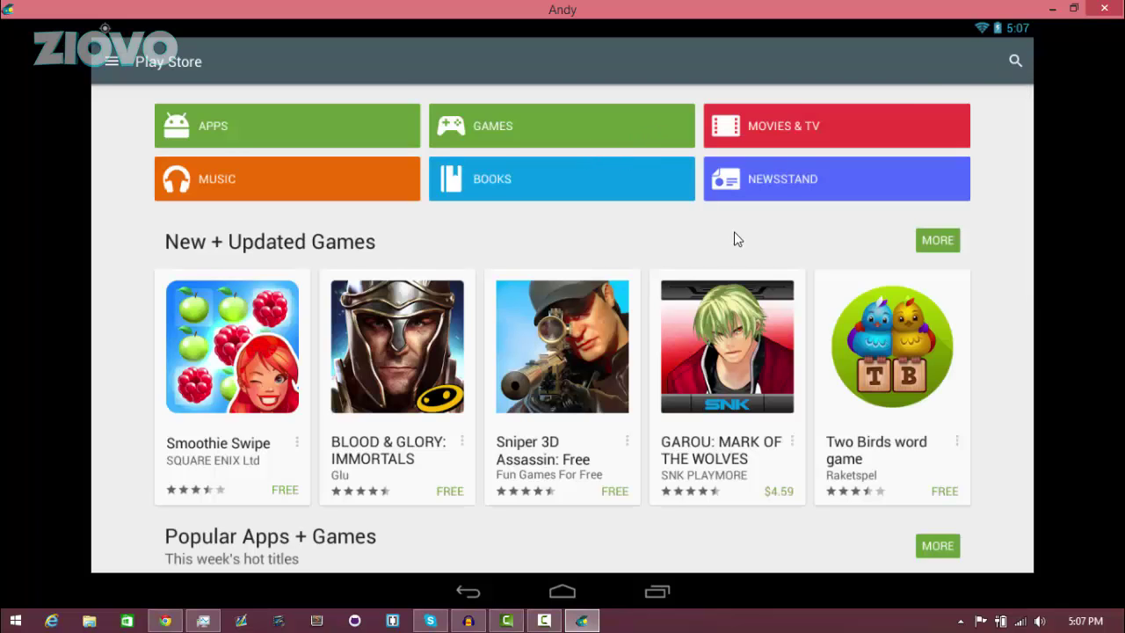
pyautogui.click(1016, 61)
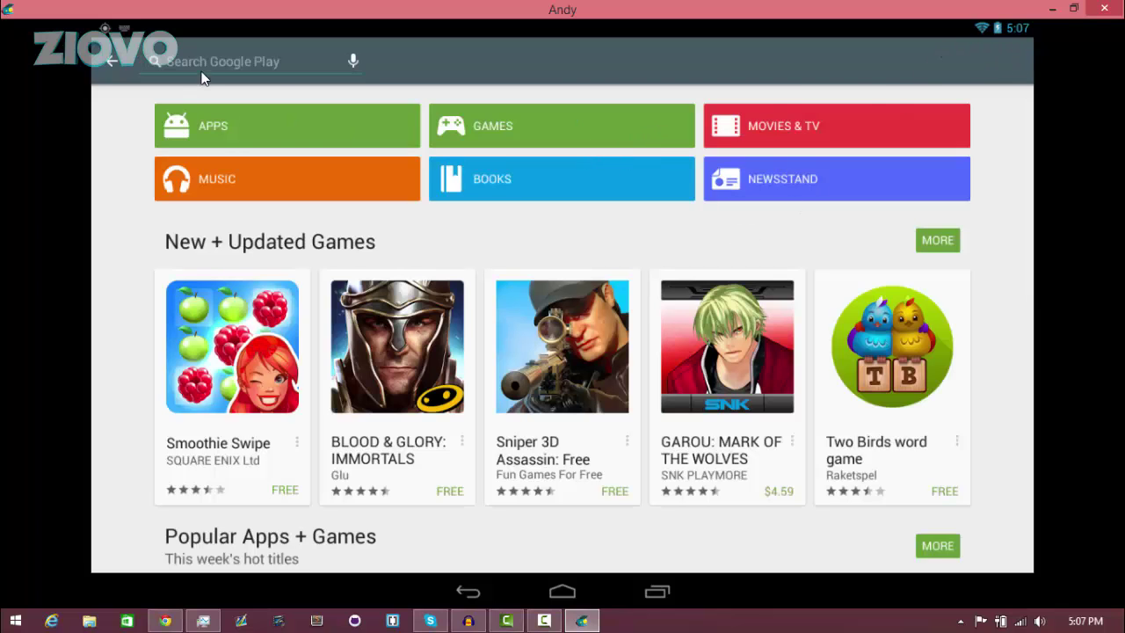
pyautogui.write('spl')
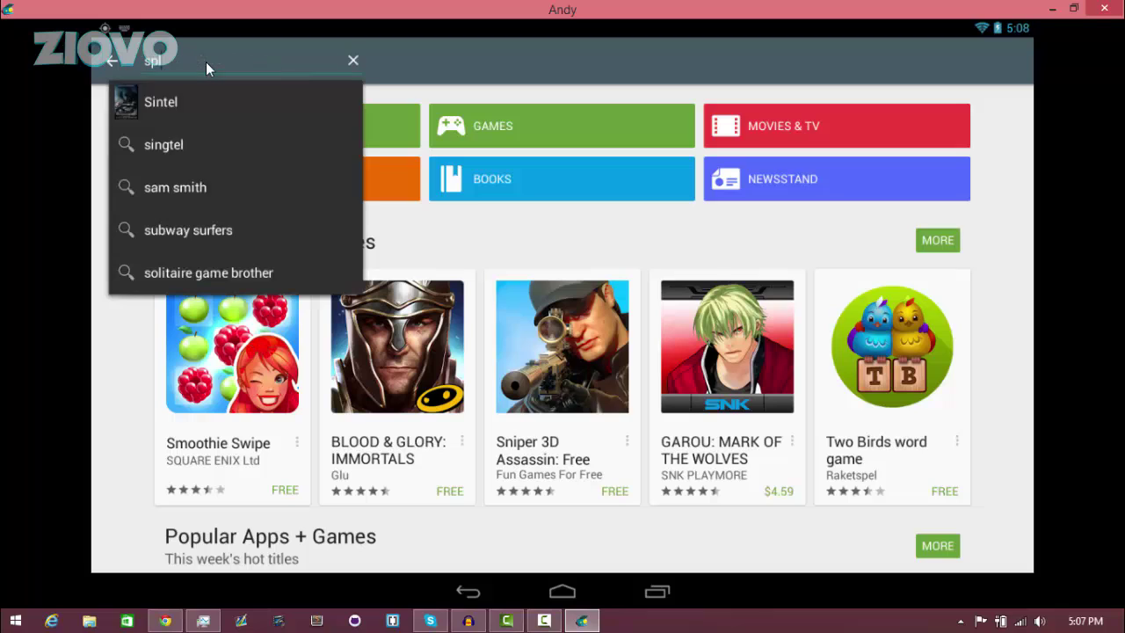
pyautogui.write('ashy fish')
pyautogui.press('Return')
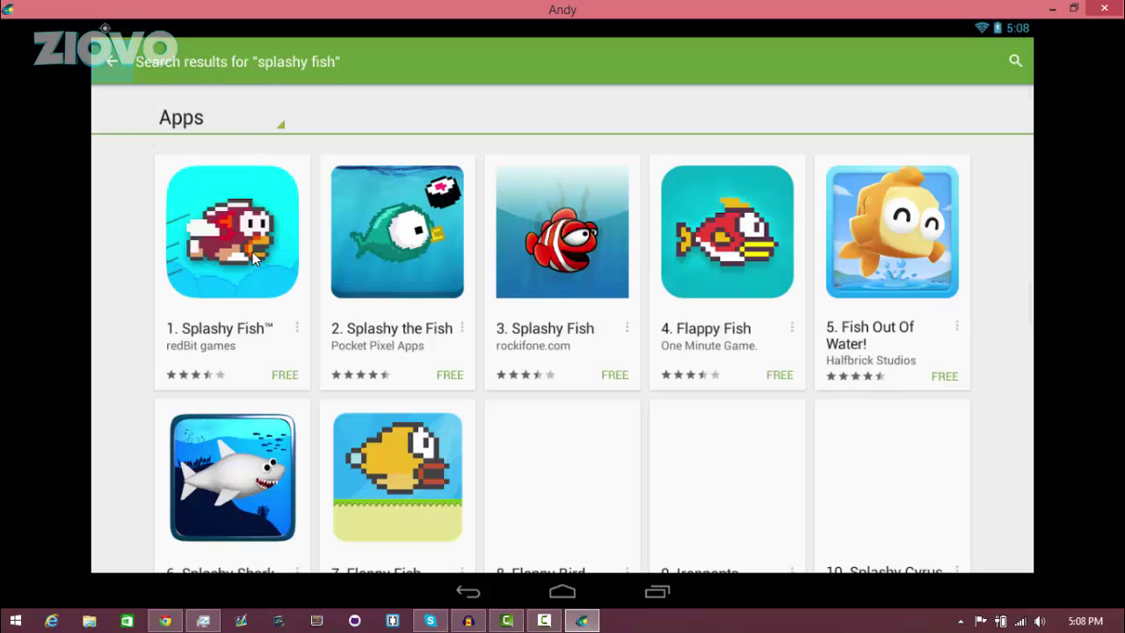
# - Open the Splashy Fish result, install it and accept its permissions
pyautogui.click(253, 251)
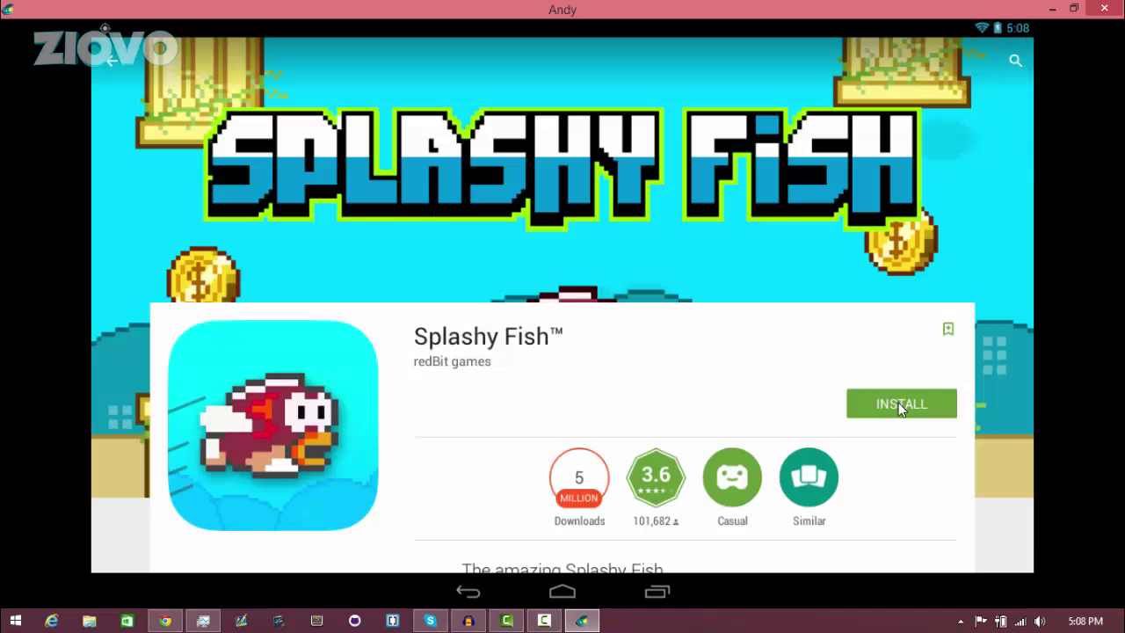
pyautogui.click(898, 402)
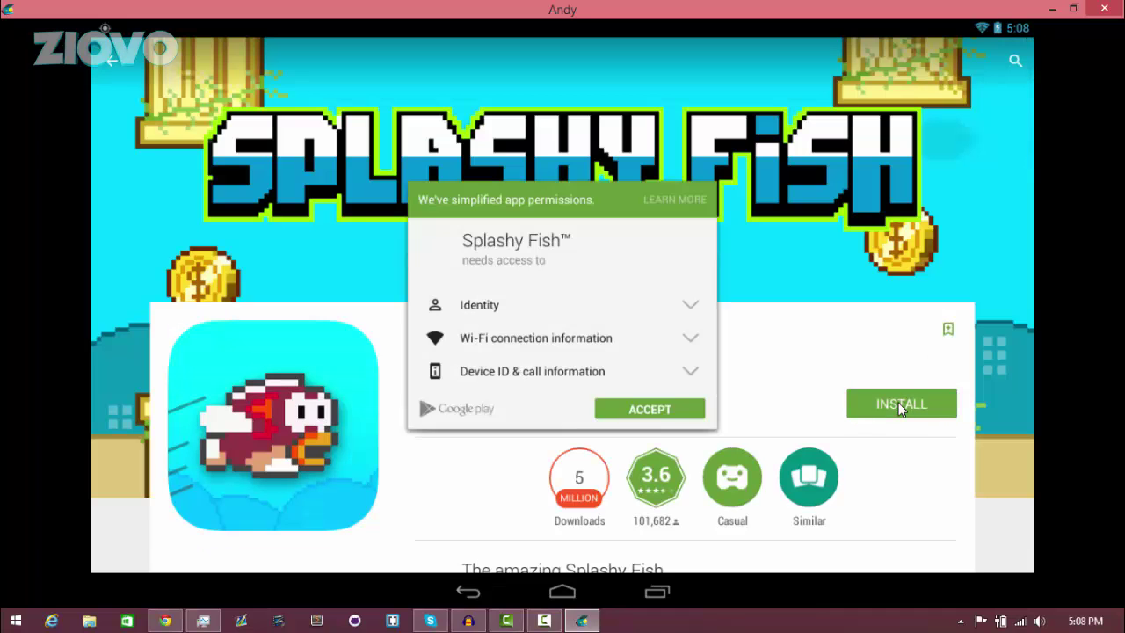
pyautogui.click(768, 409)
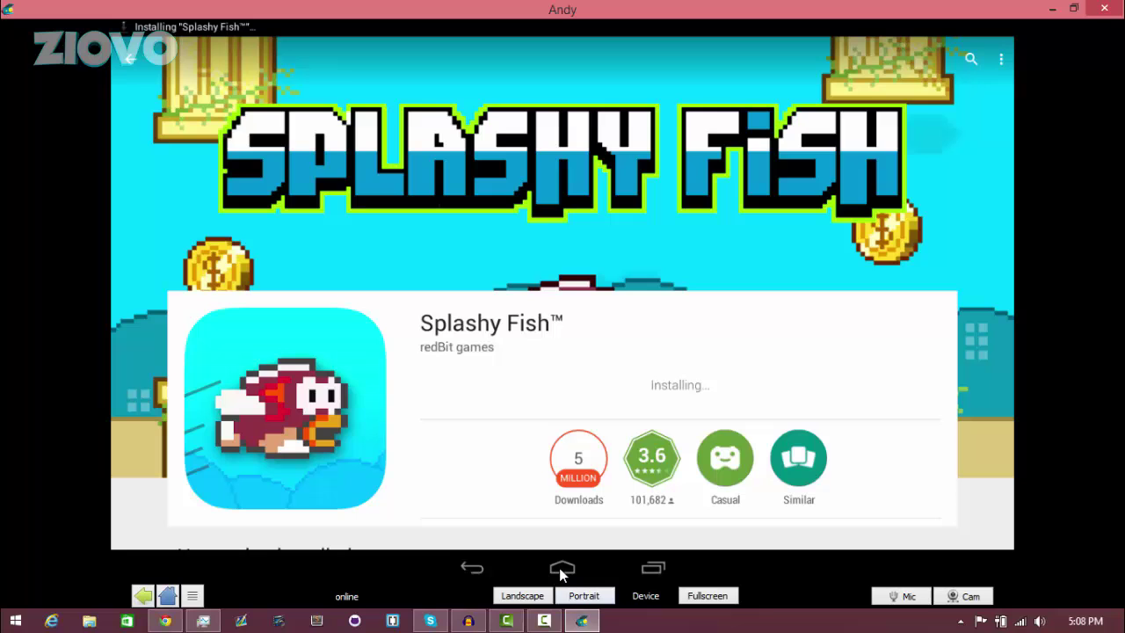
# - Go home, check the notification shade and dismiss the Splashy Fish install notification
pyautogui.click(562, 569)
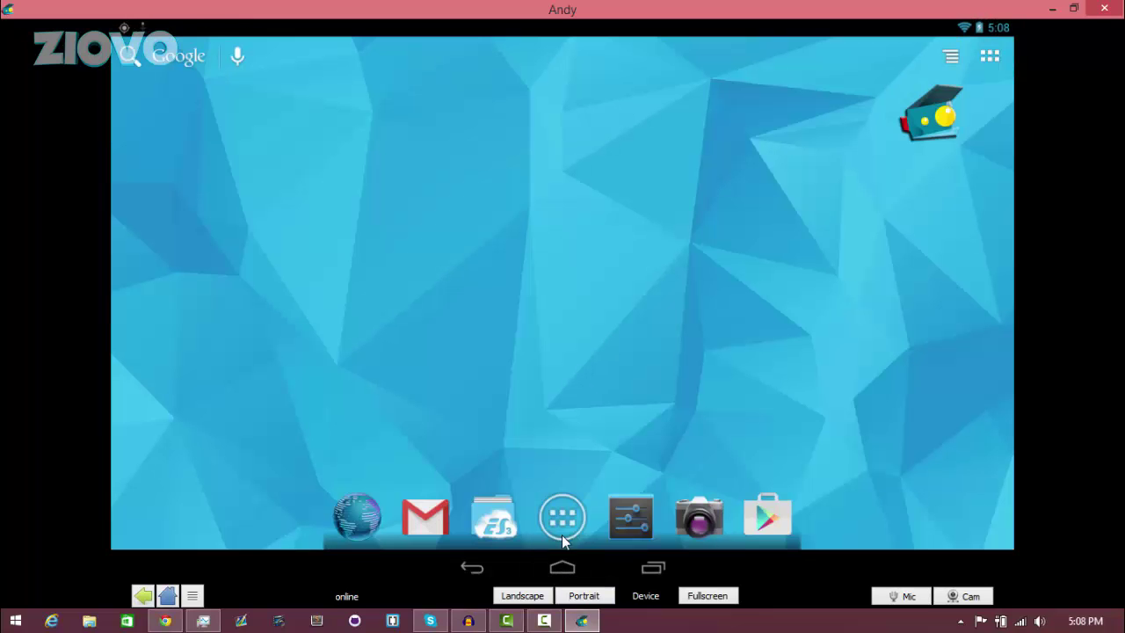
pyautogui.click(564, 522)
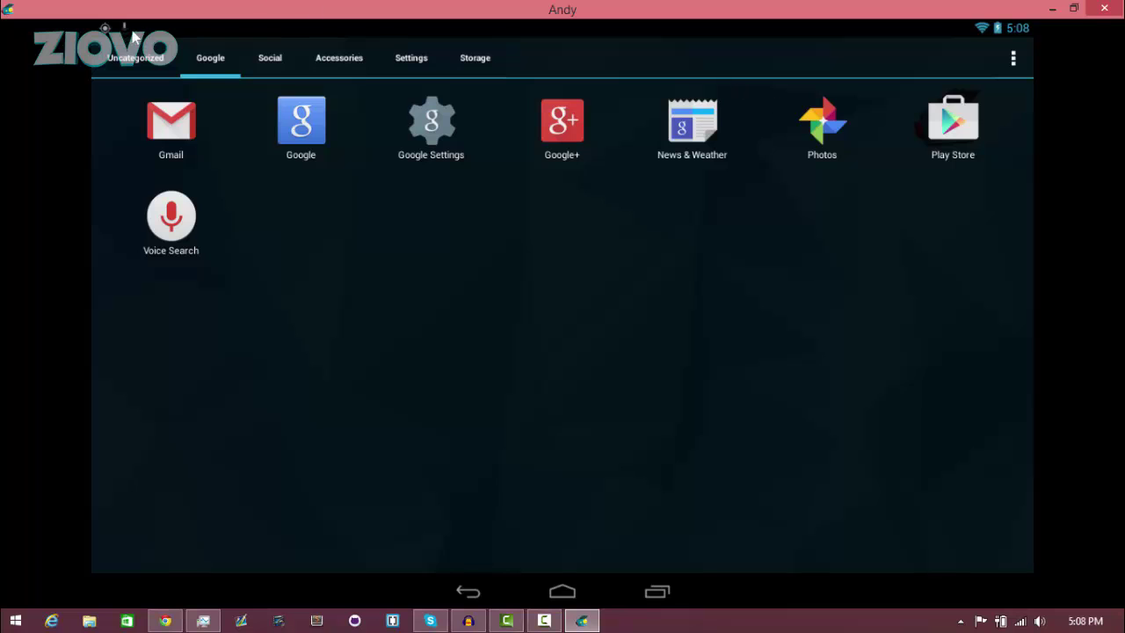
pyautogui.moveTo(134, 35)
pyautogui.mouseDown()
pyautogui.moveTo(137, 87)
pyautogui.moveTo(236, 362)
pyautogui.moveTo(300, 494)
pyautogui.moveTo(460, 50)
pyautogui.mouseUp()
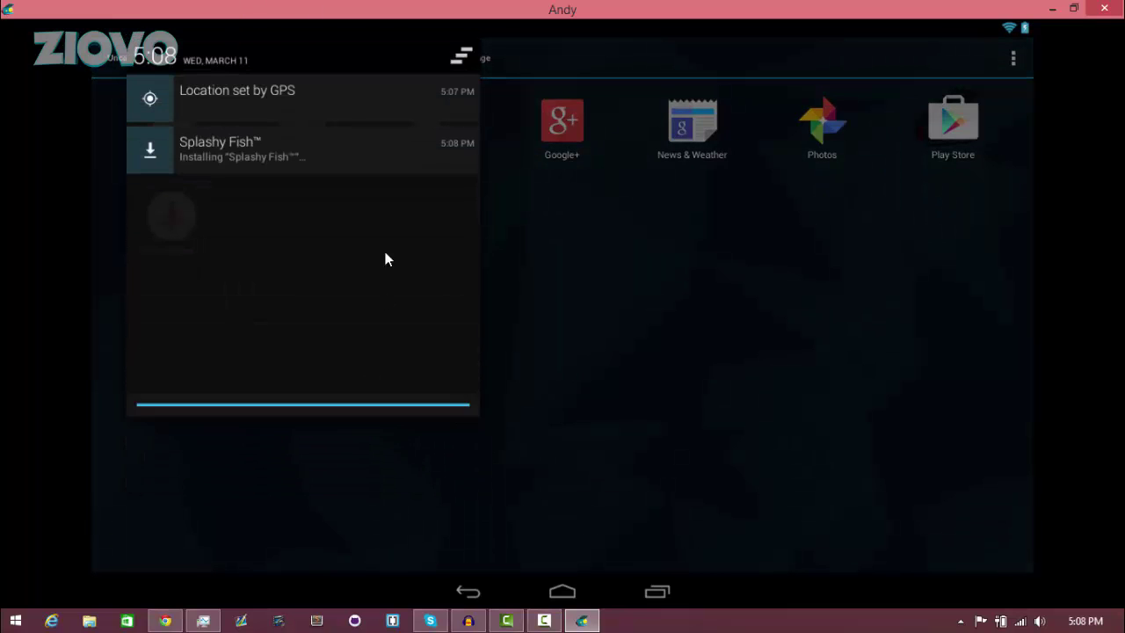
pyautogui.click(460, 51)
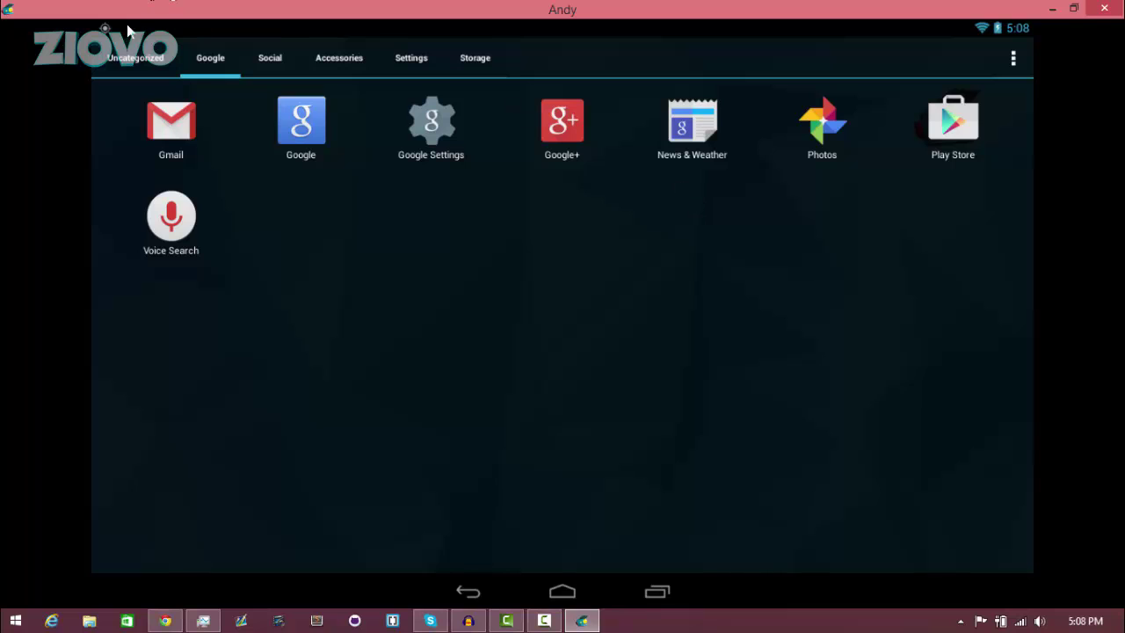
pyautogui.moveTo(132, 31)
pyautogui.mouseDown()
pyautogui.moveTo(135, 156)
pyautogui.moveTo(241, 402)
pyautogui.moveTo(326, 31)
pyautogui.mouseUp()
pyautogui.click(468, 594)
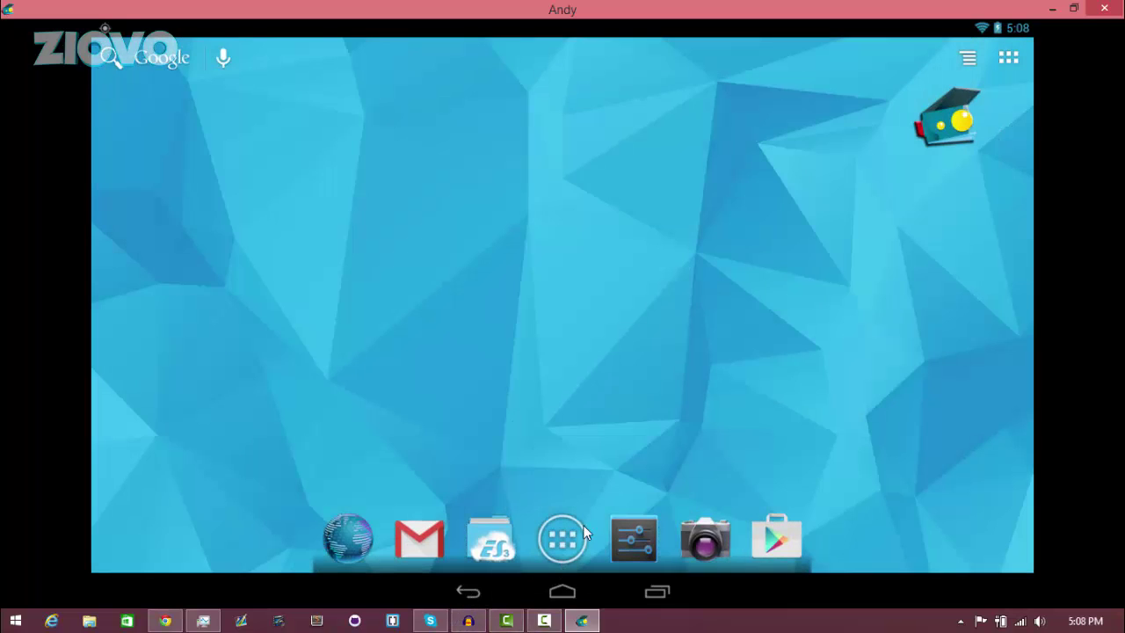
# - Find Splashy Fish under the app drawer's Uncategorized tab and launch it
pyautogui.click(576, 537)
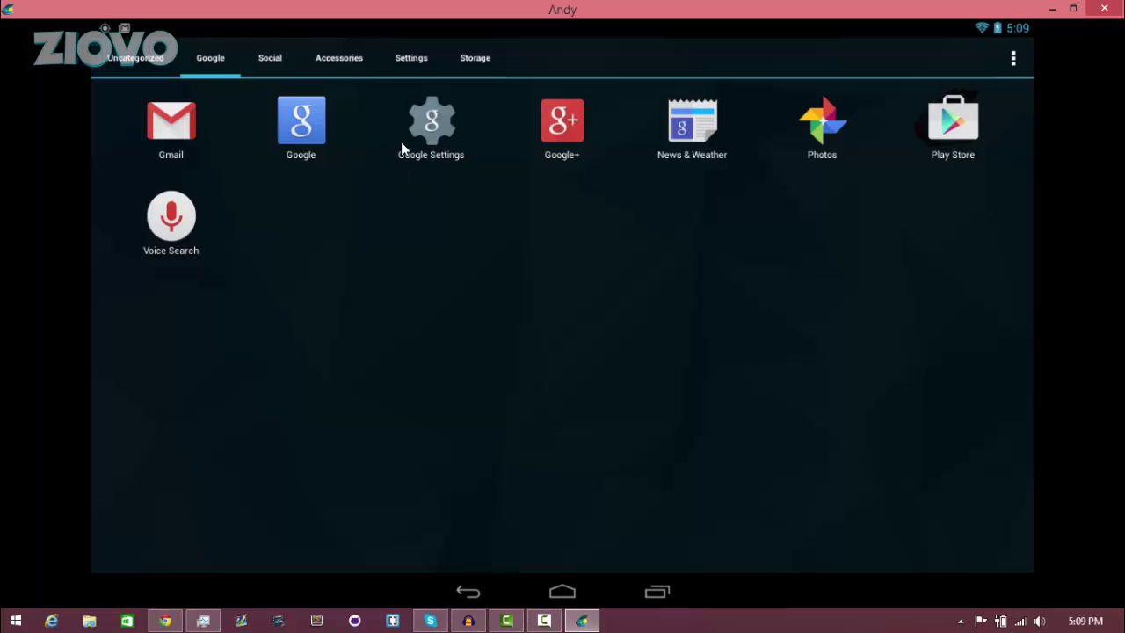
pyautogui.click(466, 63)
pyautogui.click(420, 63)
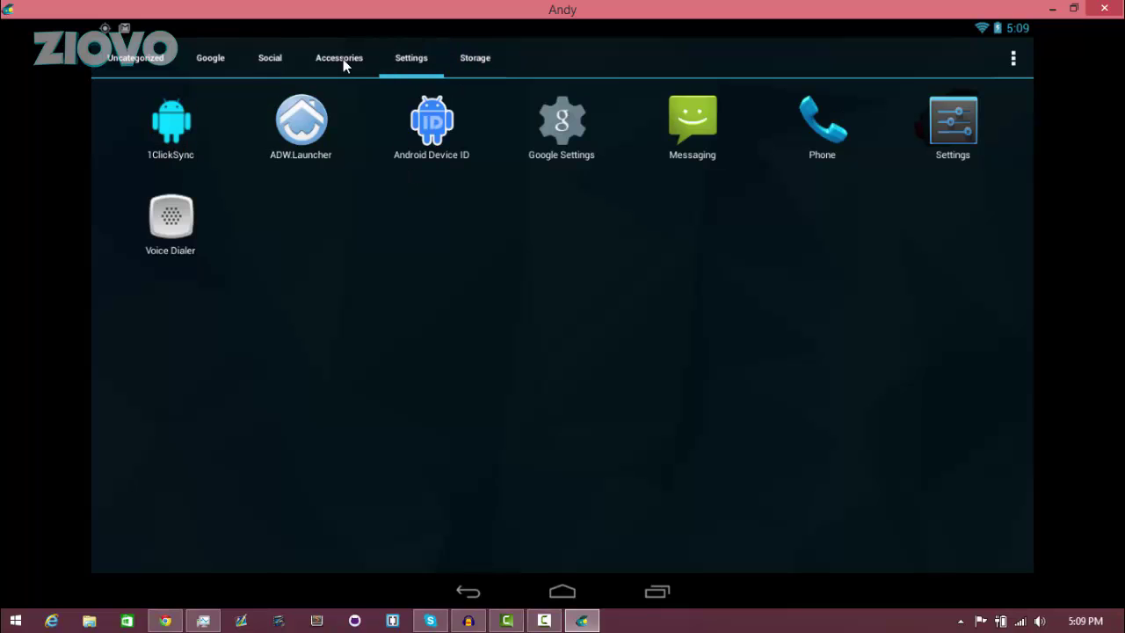
pyautogui.click(154, 64)
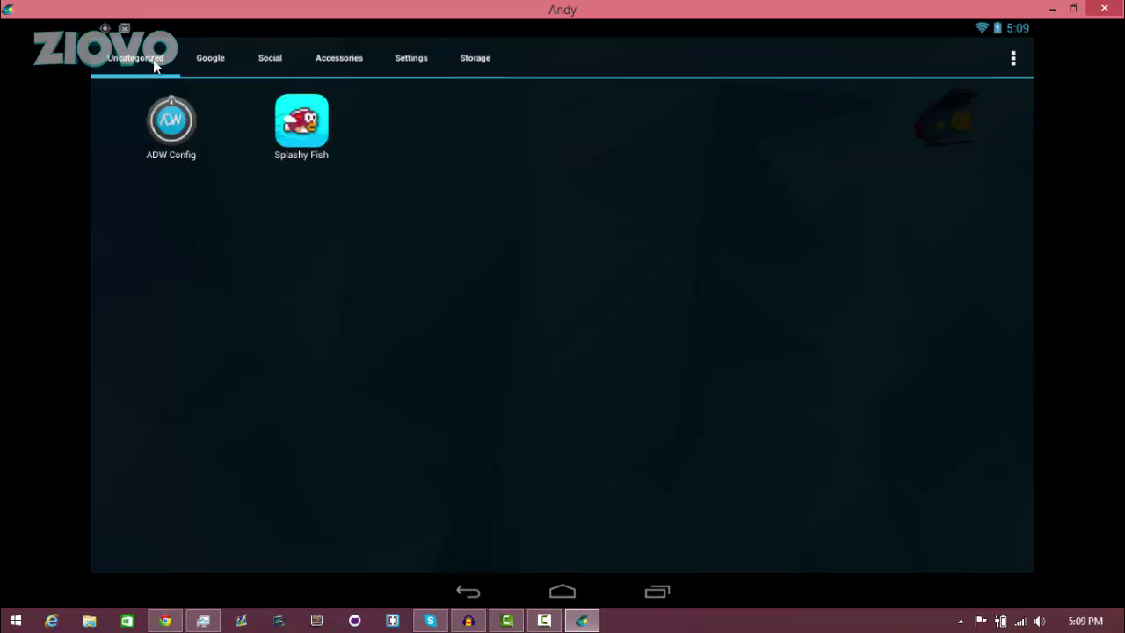
pyautogui.click(301, 123)
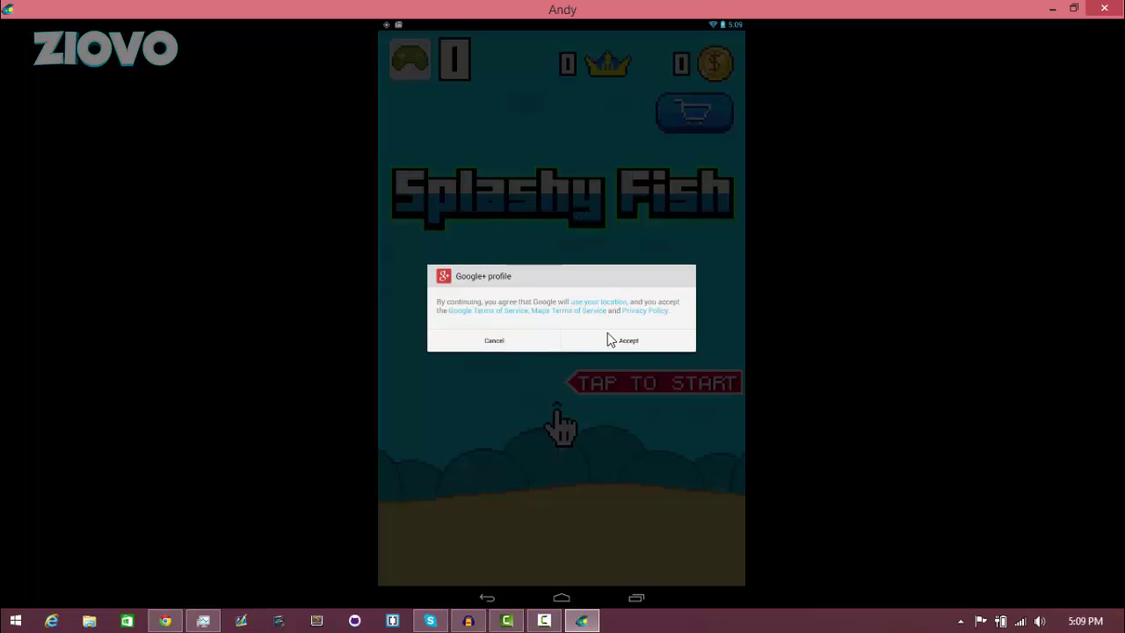
# - Dismiss the Google+ and account prompts, then play a first round of Splashy Fish
pyautogui.click(527, 343)
pyautogui.click(521, 343)
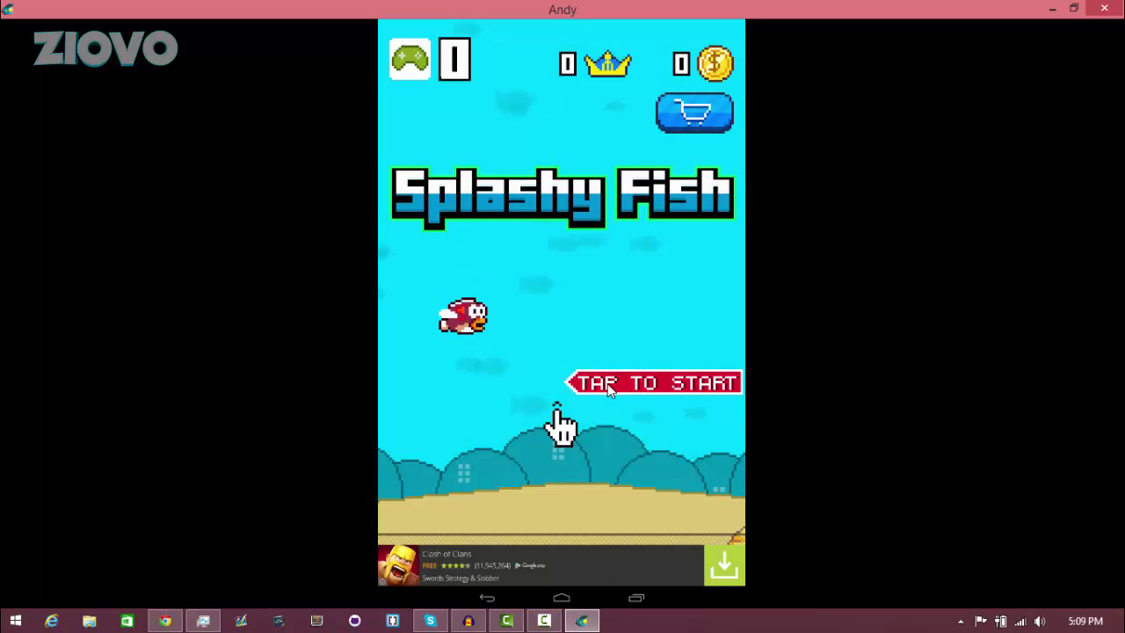
pyautogui.click(591, 389)
pyautogui.click(592, 389)
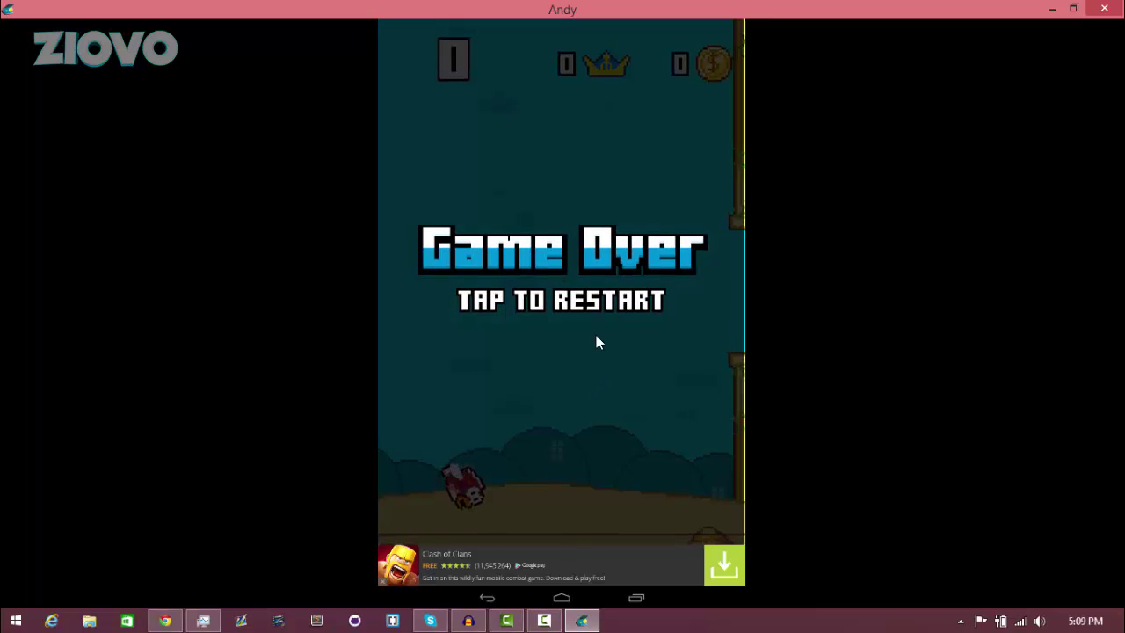
# - Restart after Game Over and flap the fish through a second round
pyautogui.click(594, 309)
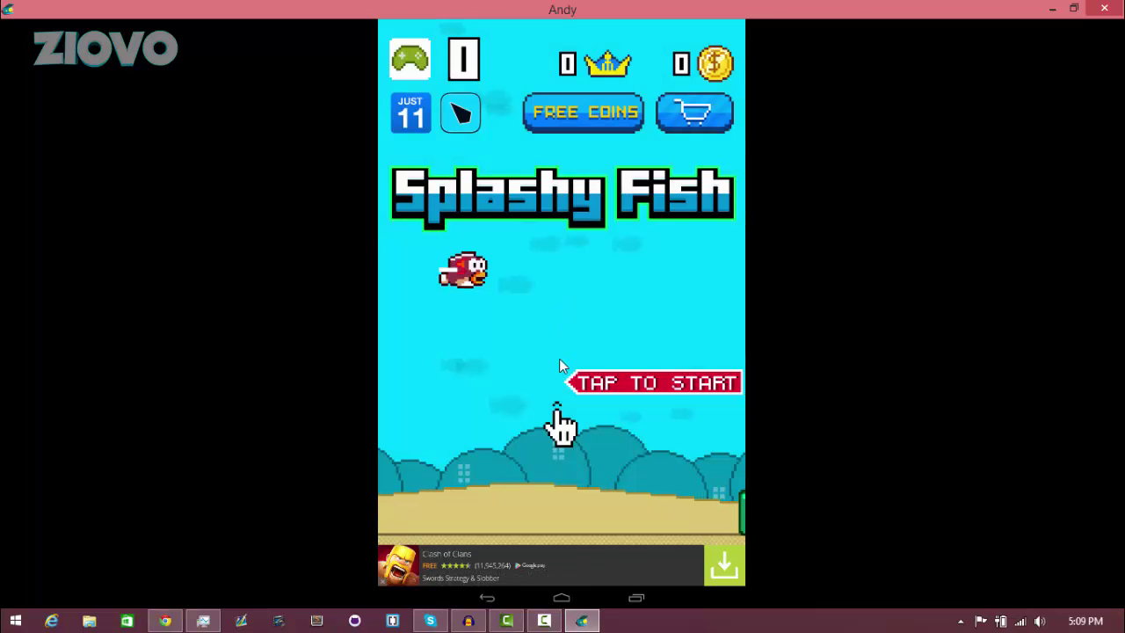
pyautogui.click(559, 359)
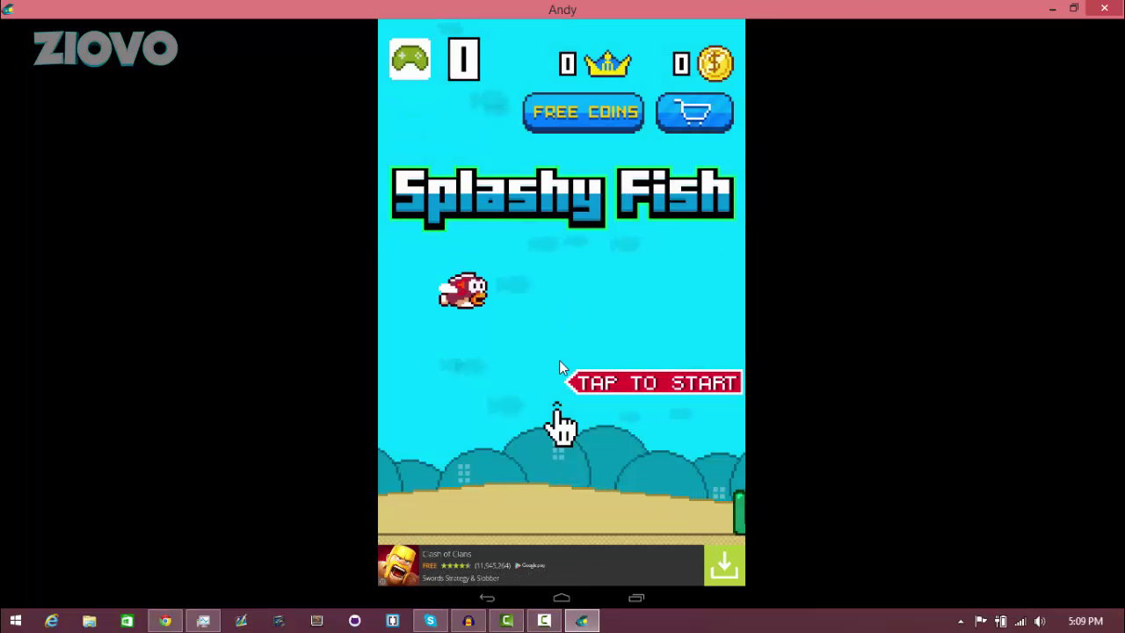
pyautogui.click(596, 391)
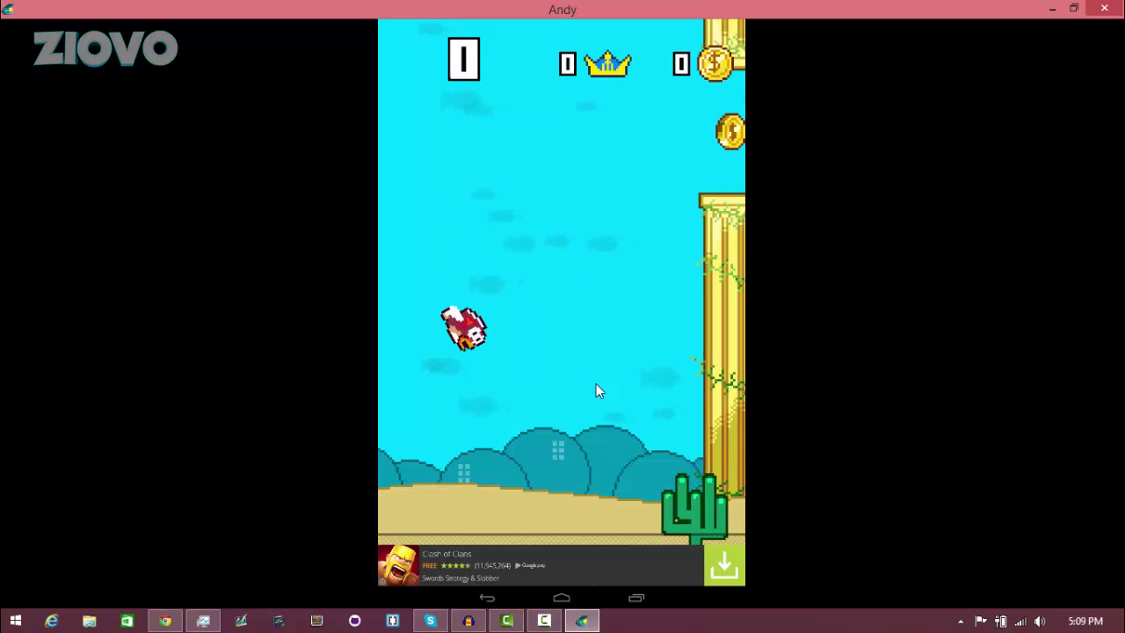
pyautogui.click(596, 387)
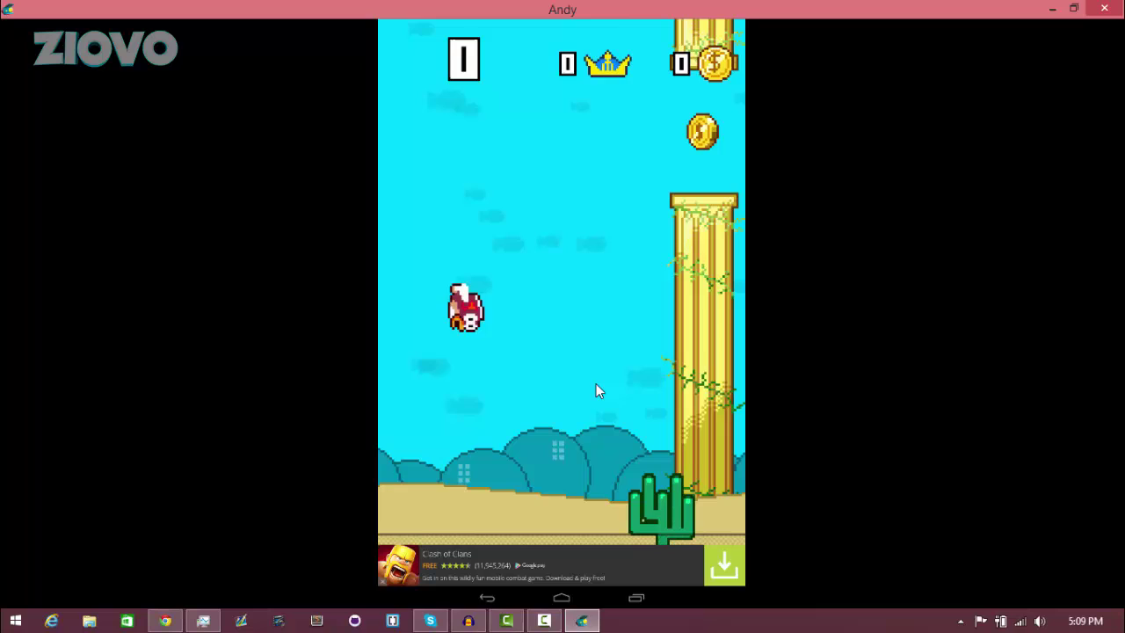
pyautogui.click(596, 387)
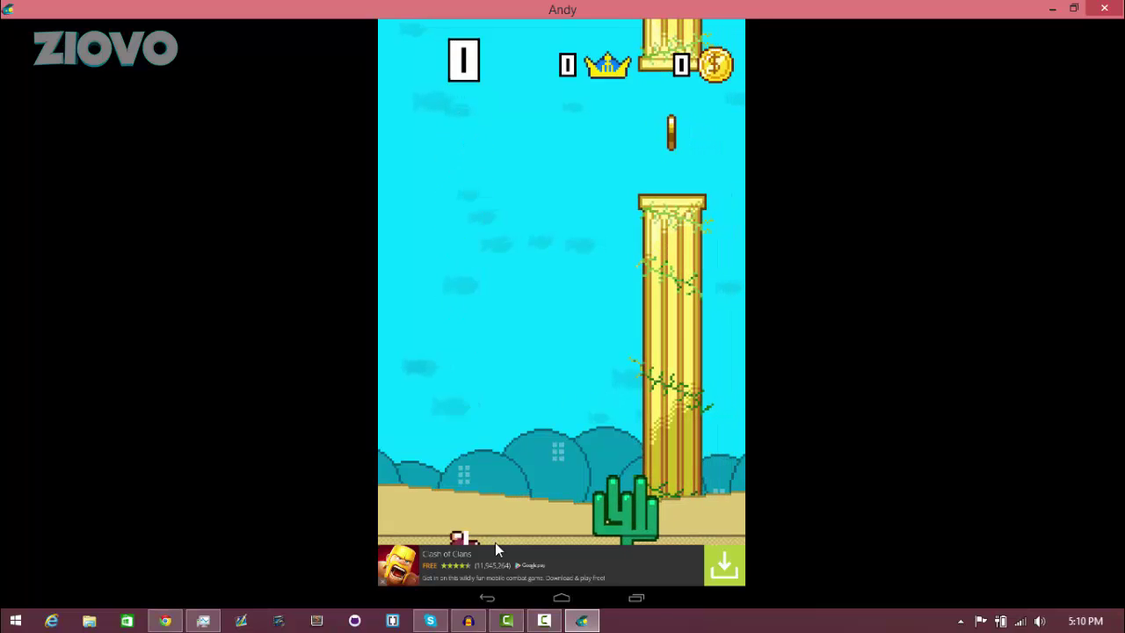
pyautogui.click(561, 597)
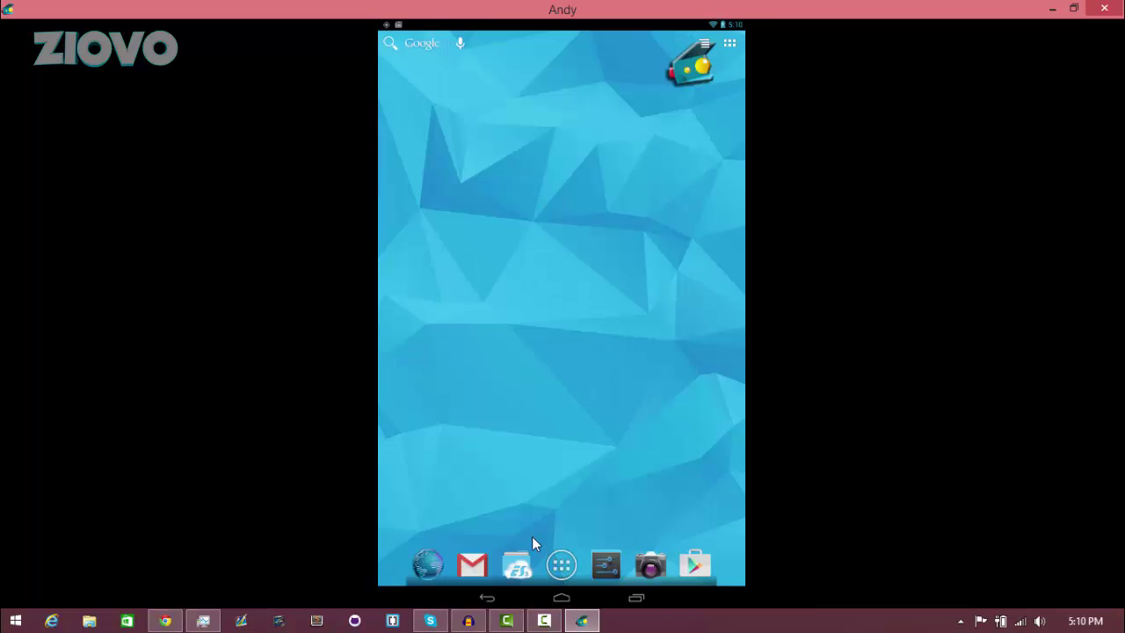